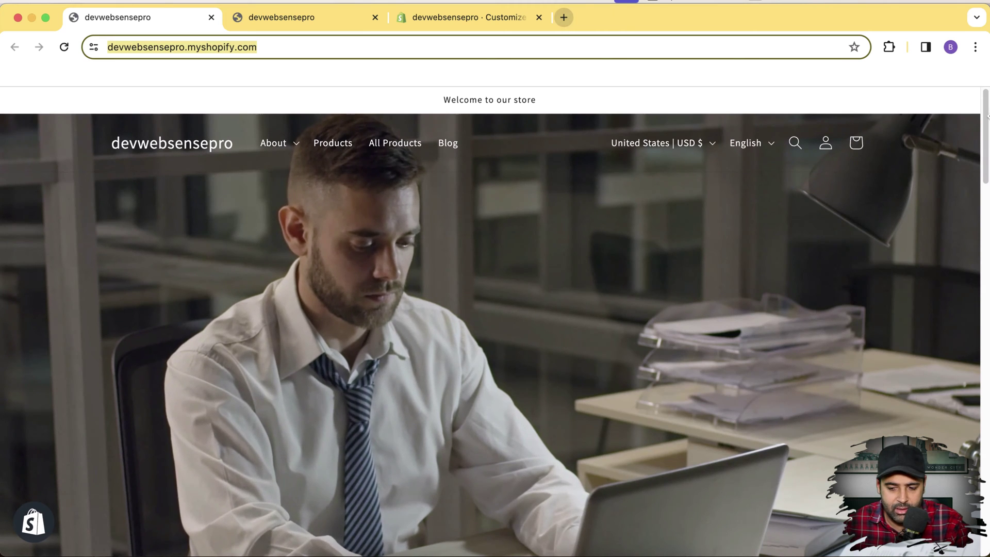
- Expand and collapse the first and second FAQ questions at full desktop width
left_click_drag(986, 126, 986, 490)
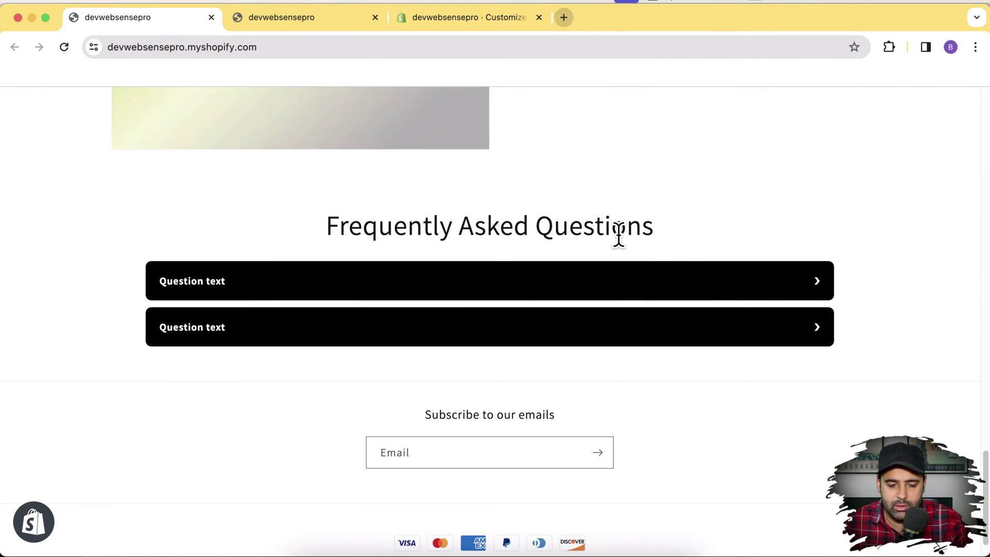
left_click(820, 285)
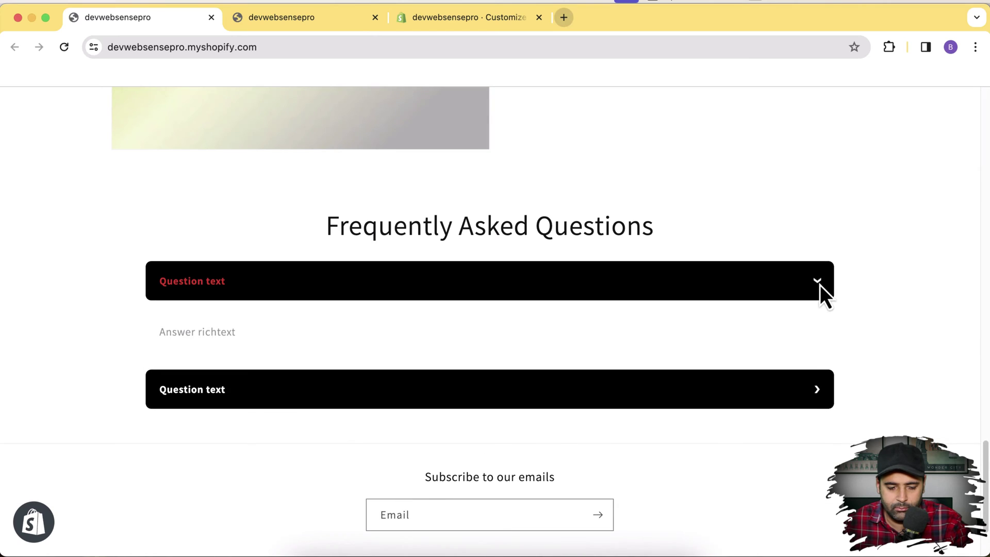
left_click(820, 284)
left_click(816, 328)
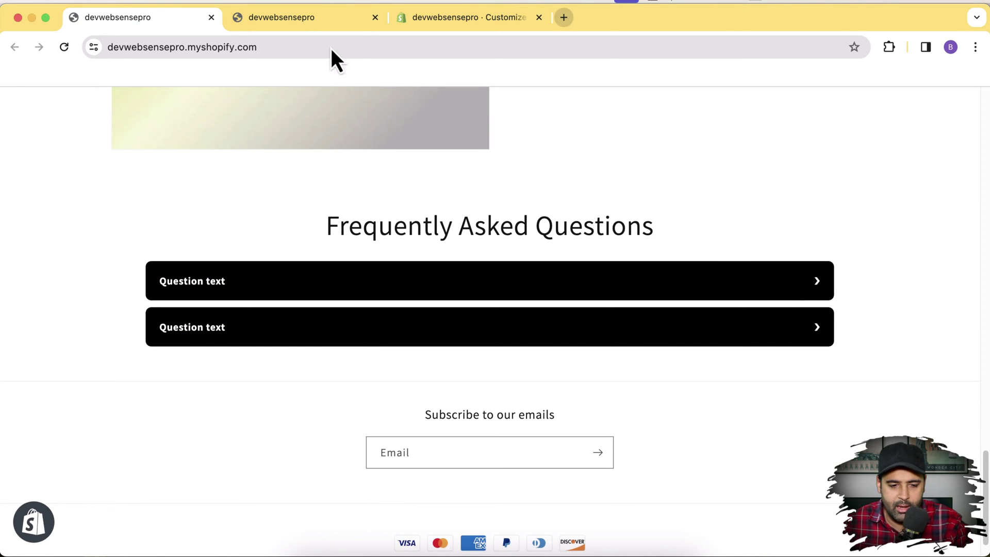
- Repeat the FAQ question test in the mobile-width preview, then return to the full-width storefront
left_click(289, 21)
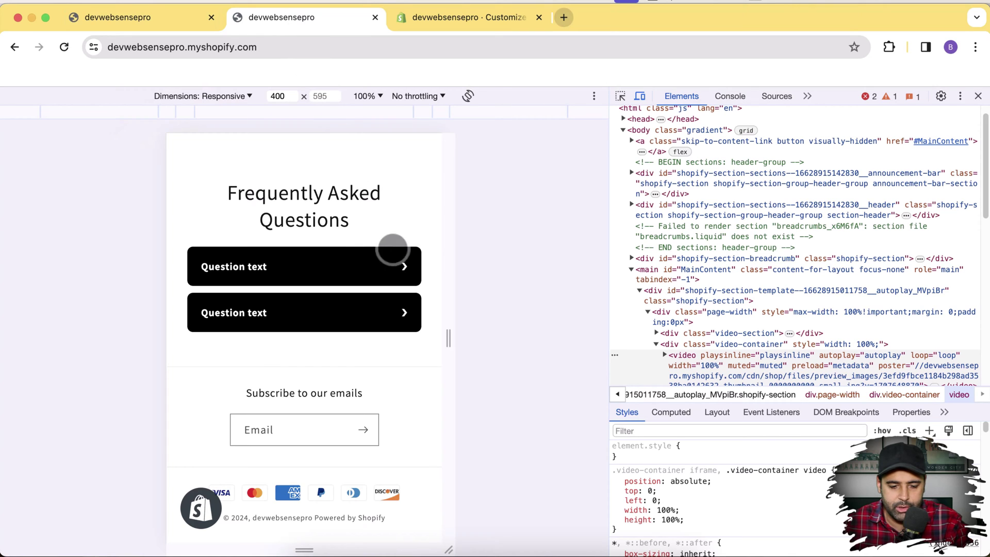
left_click(396, 260)
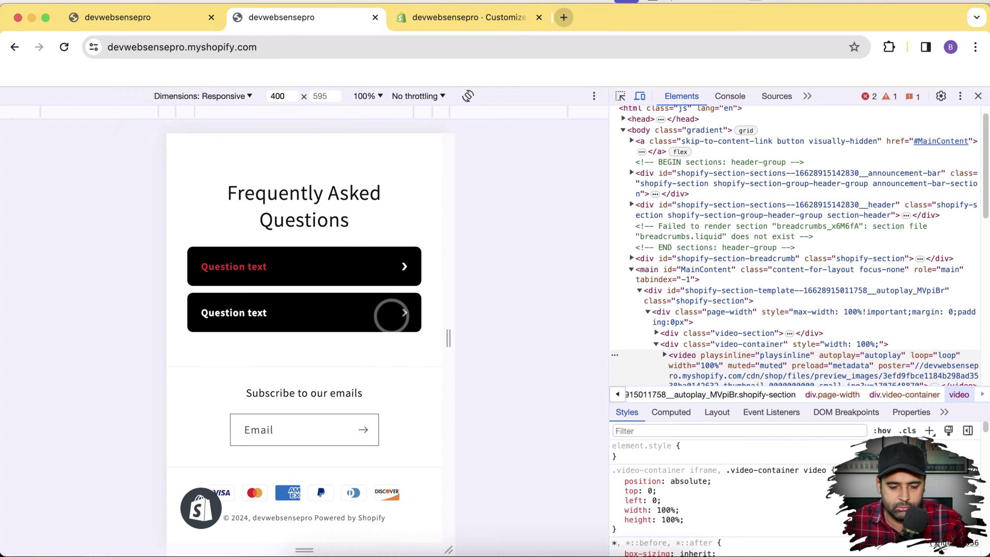
left_click(391, 316)
left_click(394, 318)
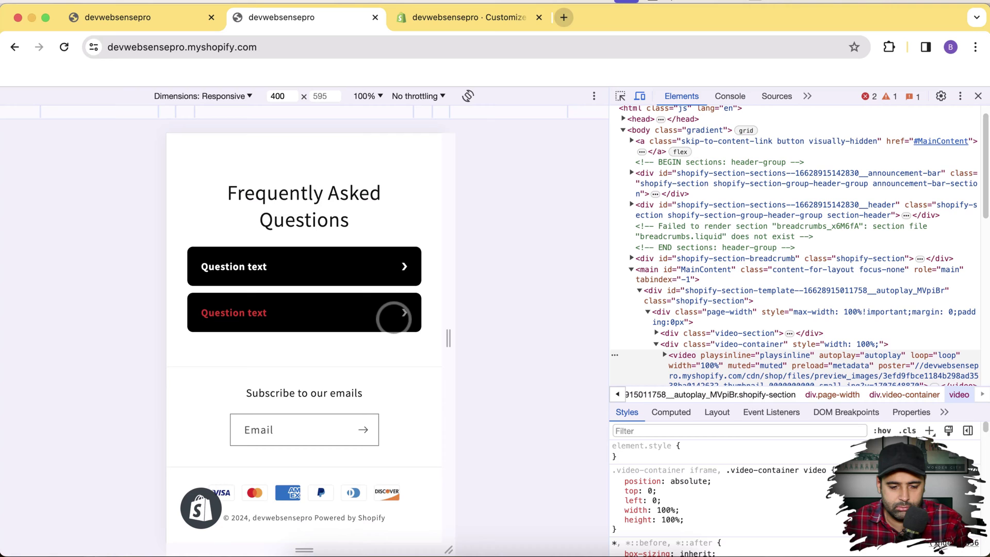
left_click(162, 22)
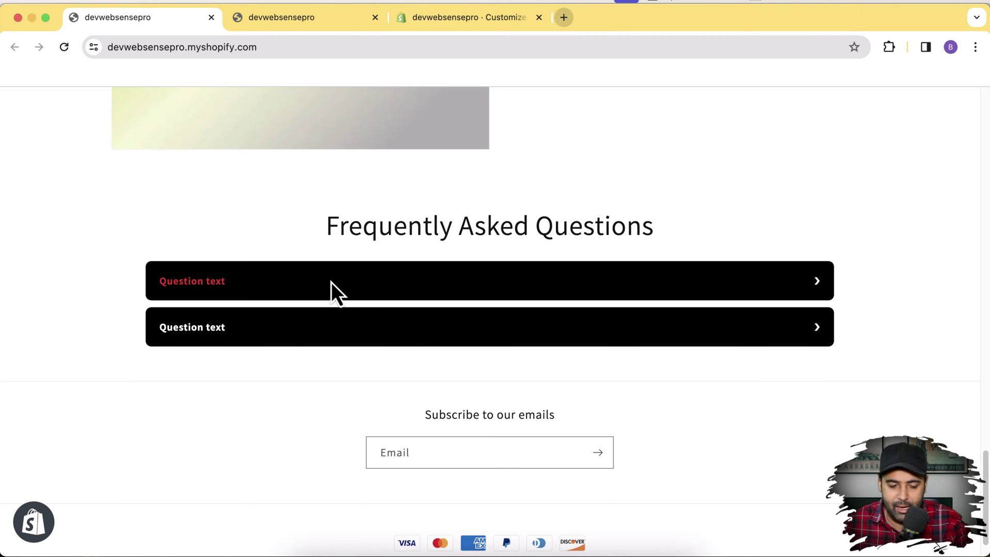
- In the customizer, dismiss the theme actions menu and open the home page's Faq section settings
left_click(464, 20)
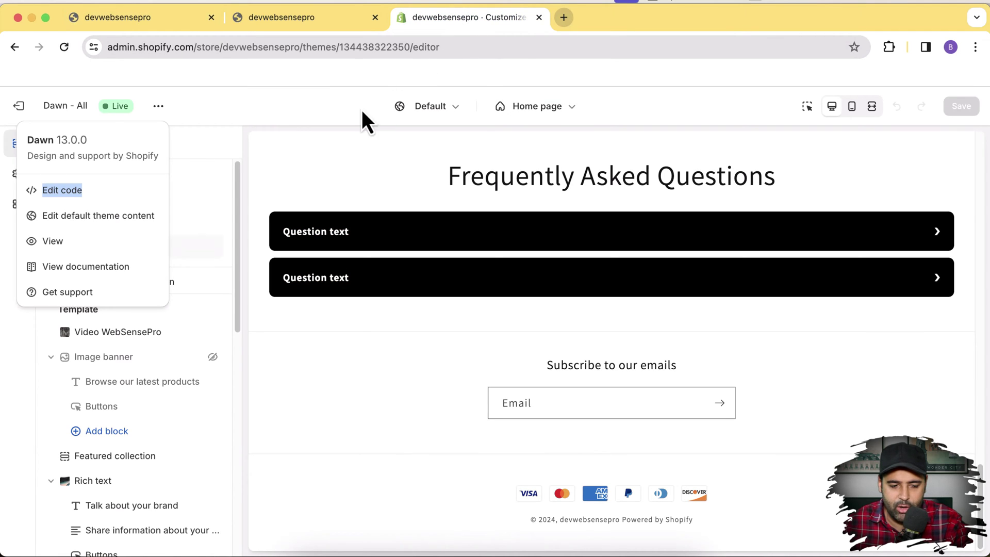
scroll(236, 212, "down", 3)
scroll(236, 212, "up", 3)
left_click(212, 170)
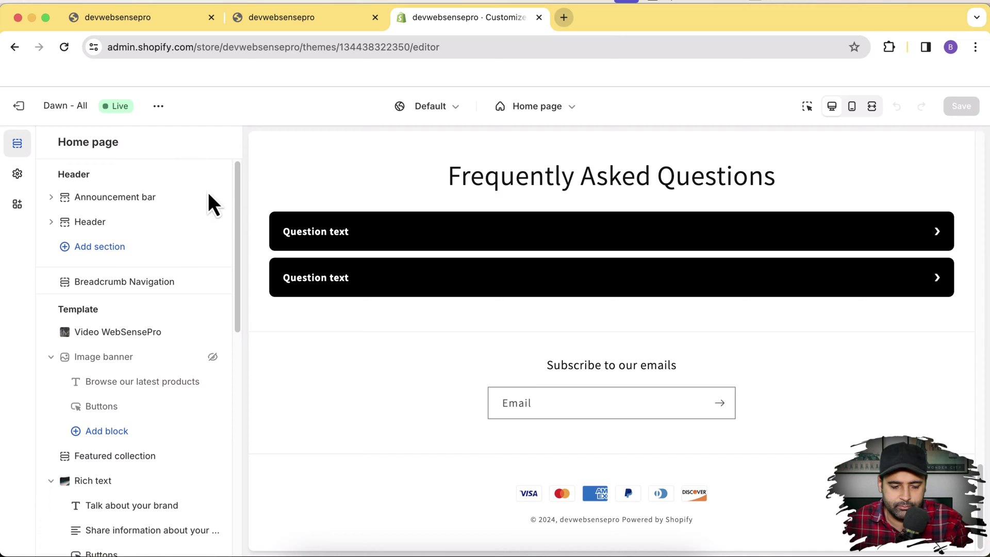
scroll(201, 247, "down", 5)
scroll(201, 266, "down", 5)
scroll(204, 268, "down", 1)
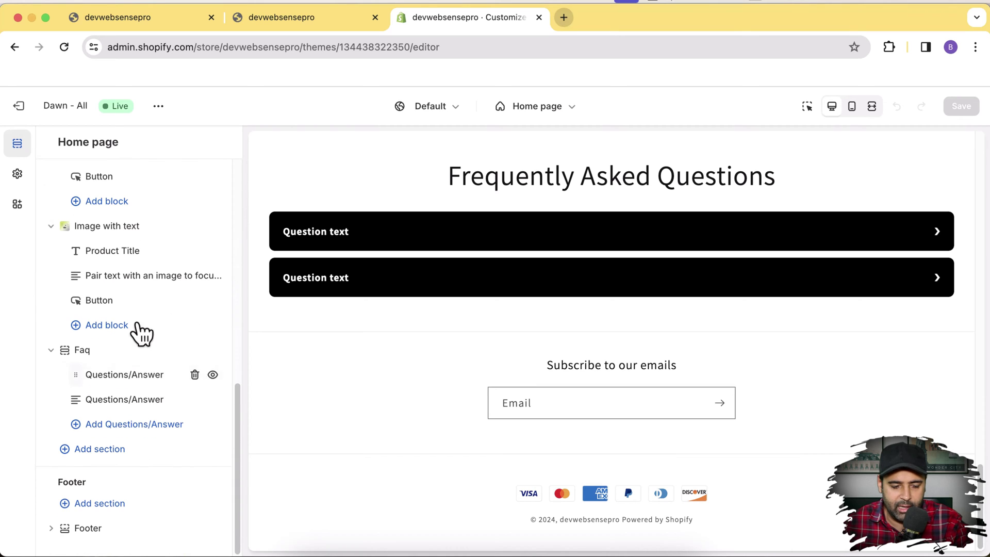
left_click(106, 355)
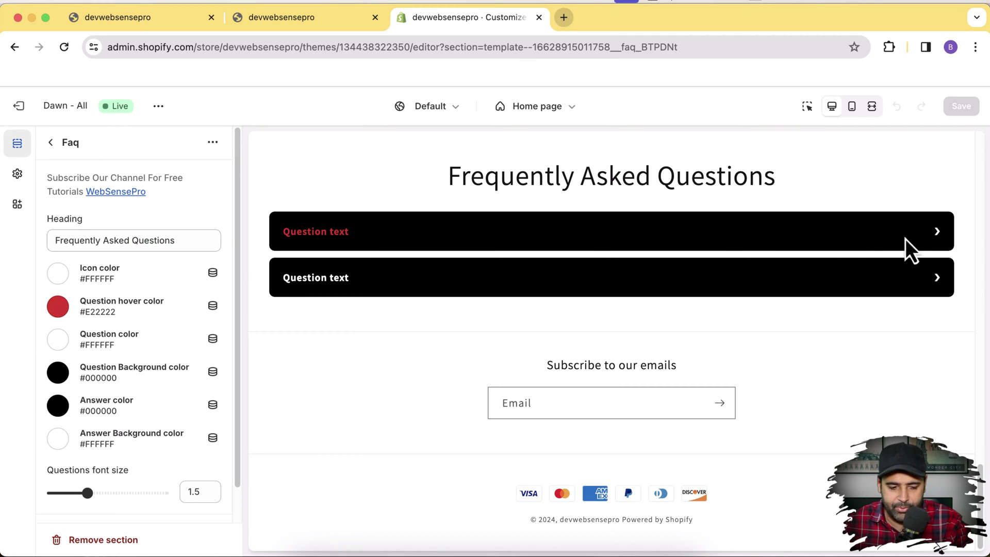
- Set the FAQ icon color to red (#FF0000)
left_click(58, 307)
left_click(58, 273)
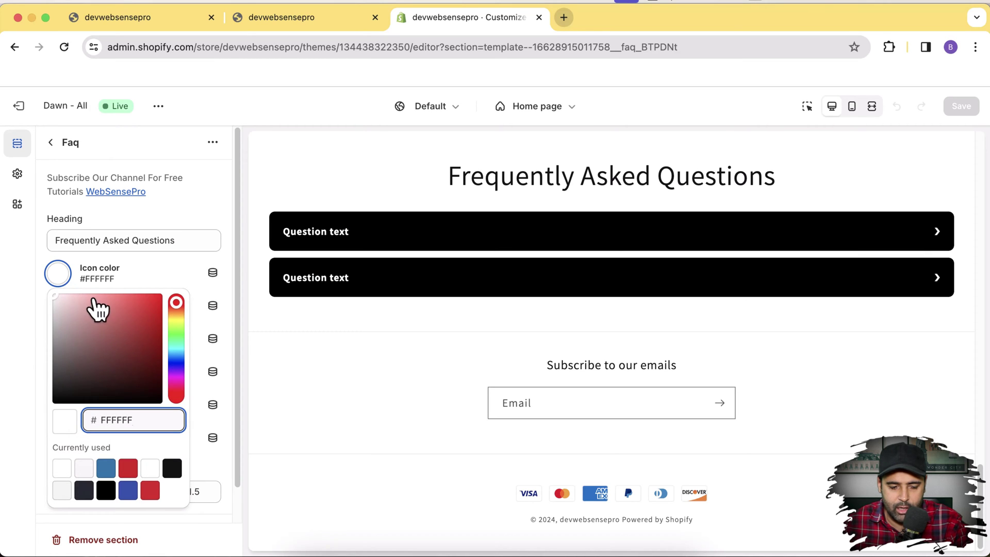
left_click_drag(127, 320, 172, 302)
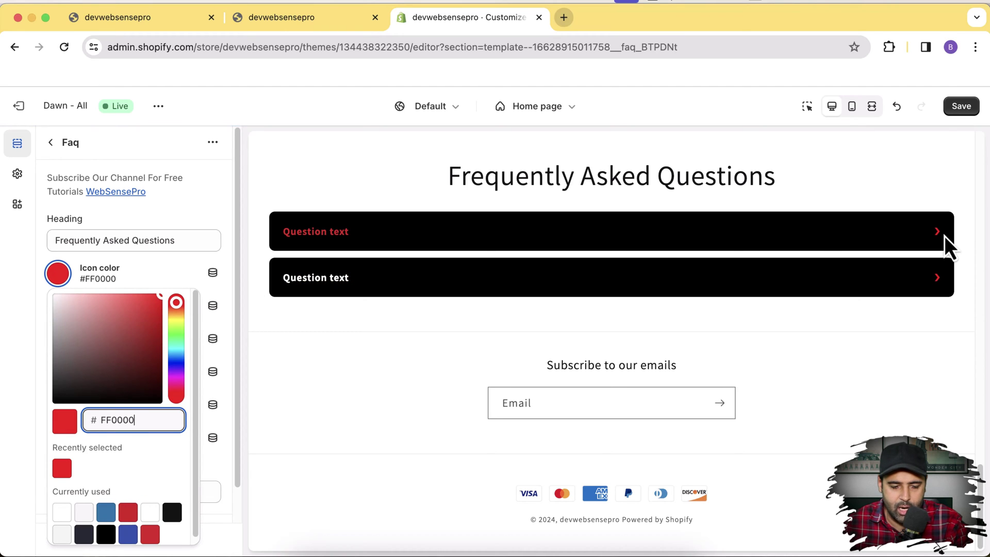
left_click(220, 240)
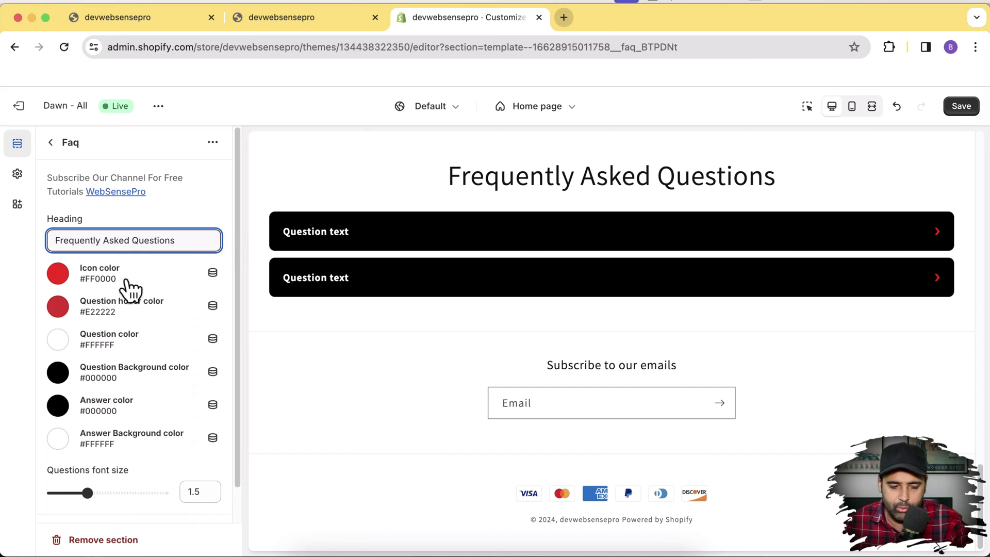
- Set the question hover color to green #2BB966 and recheck the red icon color
left_click(58, 308)
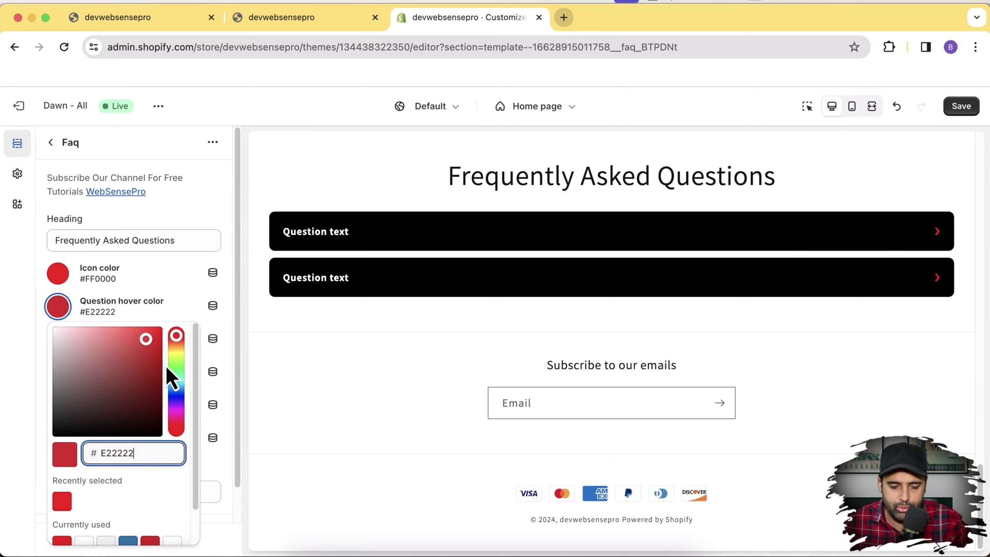
left_click(175, 379)
left_click(137, 357)
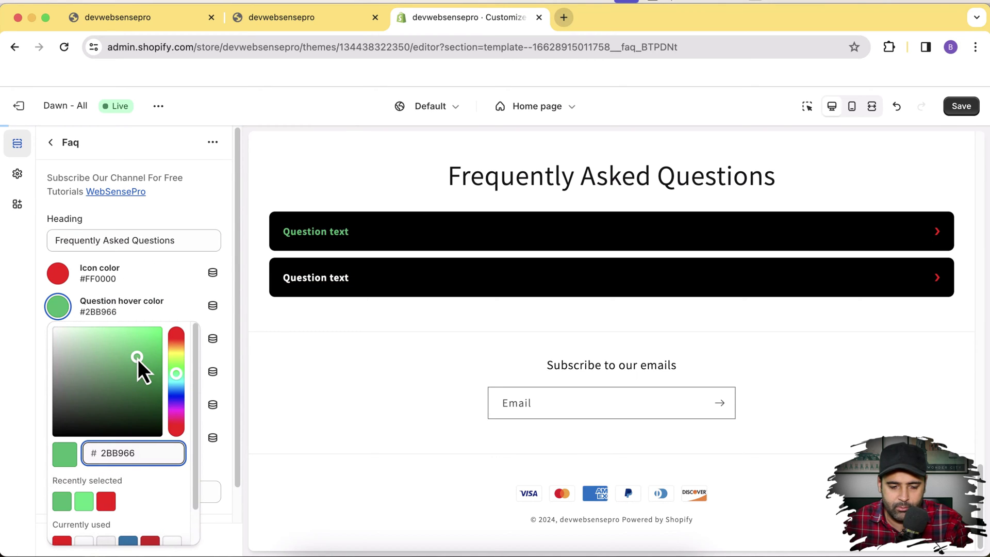
left_click(167, 281)
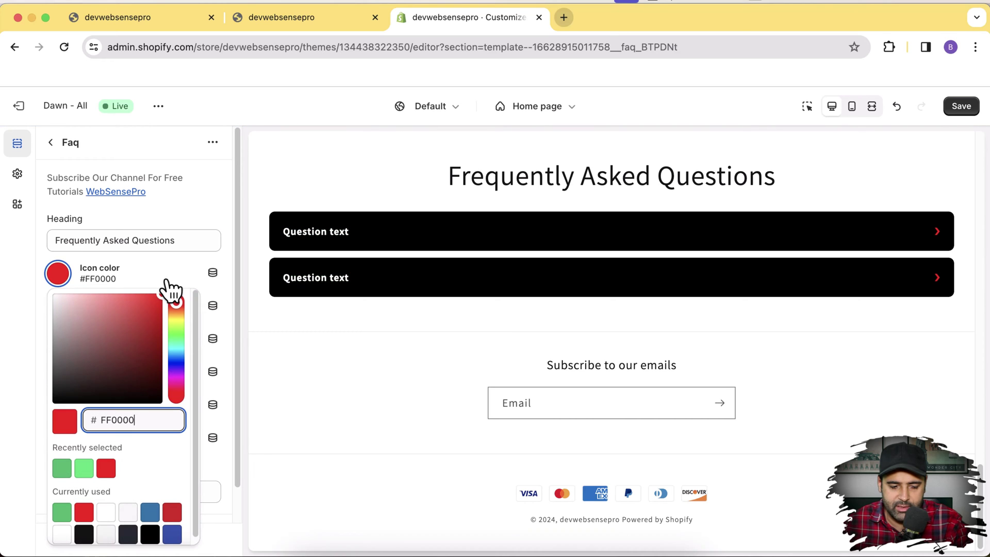
left_click(216, 219)
scroll(217, 219, "down", 1)
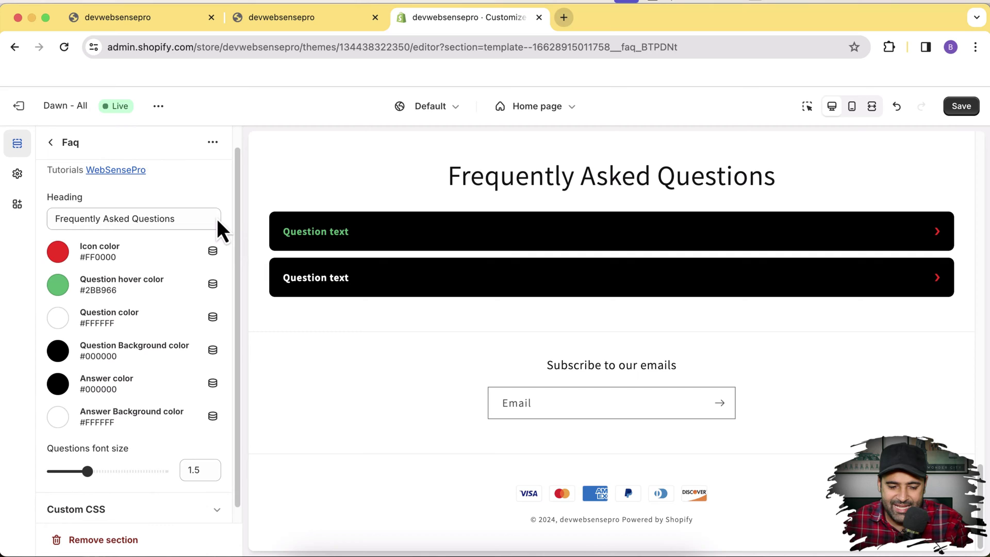
- Make the FAQ question text color red
left_click(58, 320)
left_click_drag(111, 365, 159, 347)
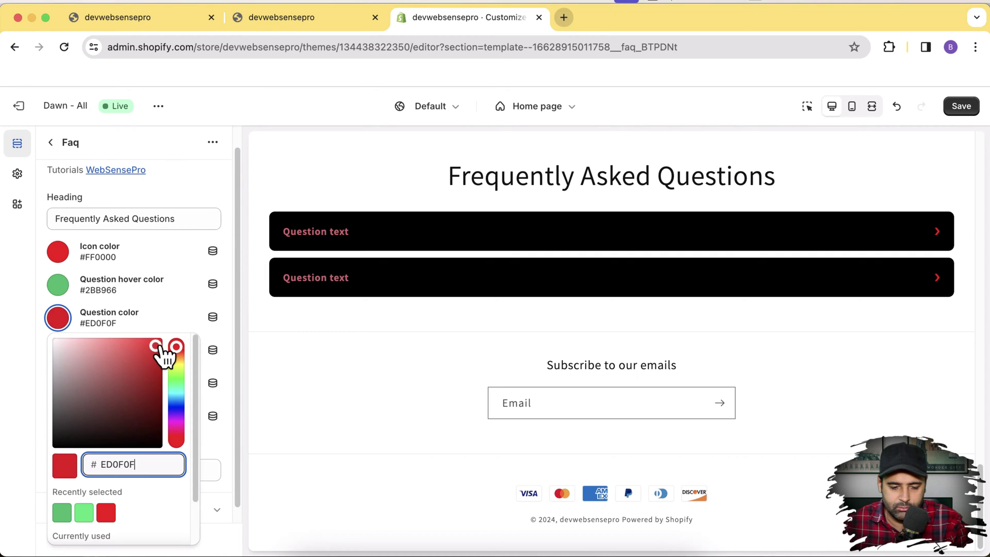
left_click(181, 273)
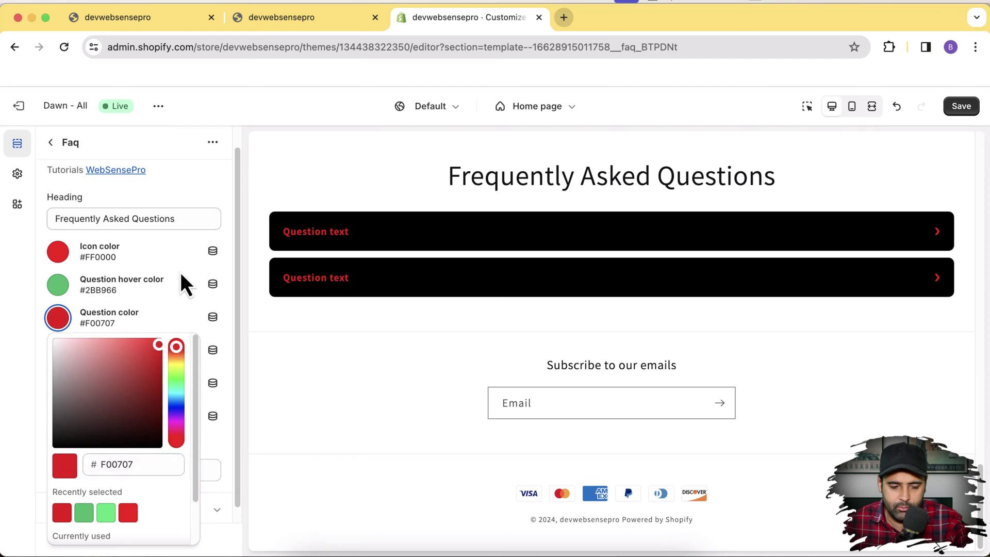
scroll(182, 273, "down", 1)
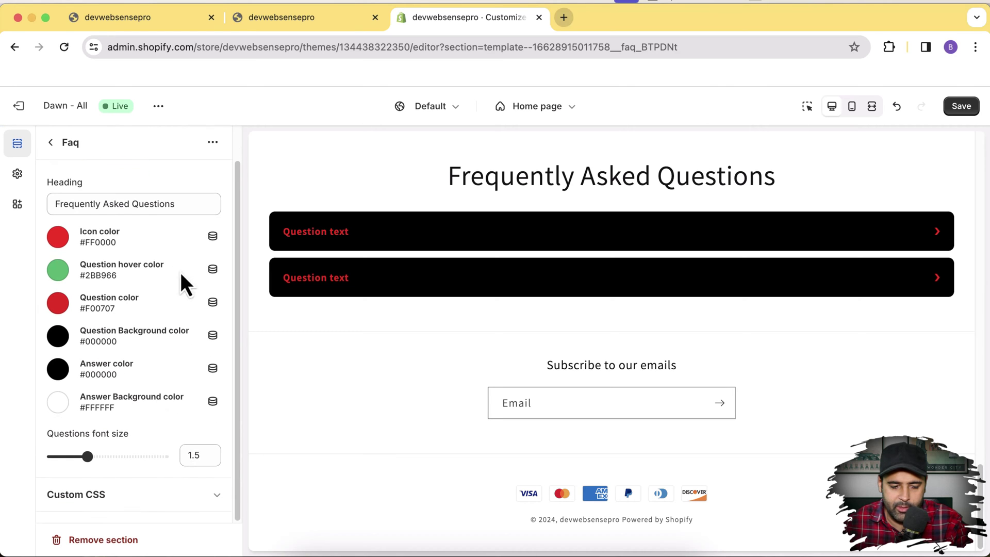
- Try a light green question background, then set it back to black
left_click(57, 336)
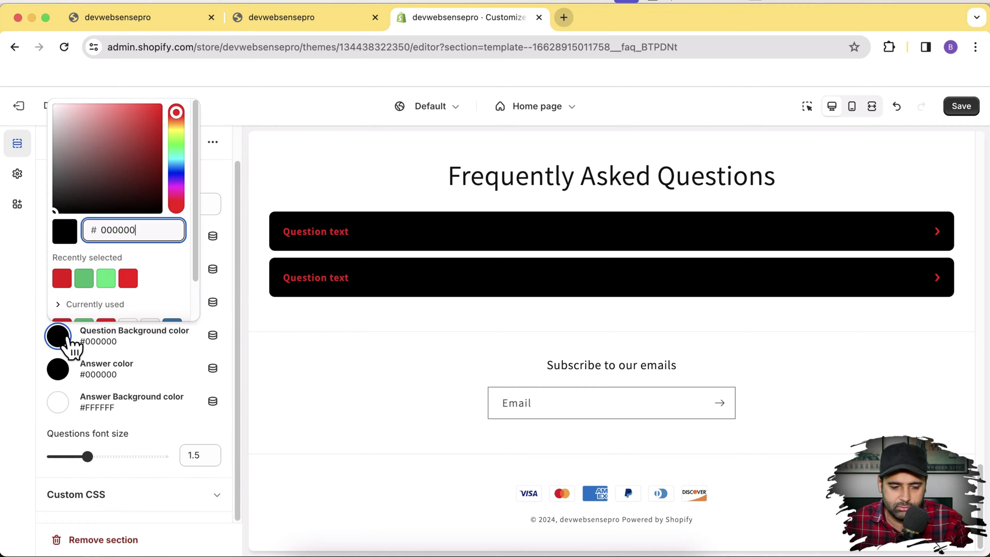
left_click(106, 278)
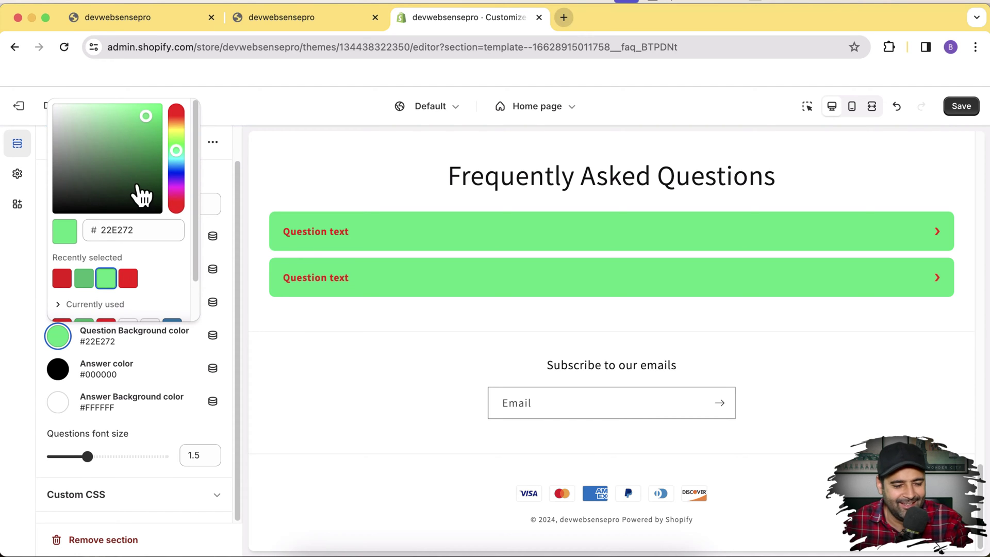
left_click_drag(143, 195, 44, 228)
left_click(223, 215)
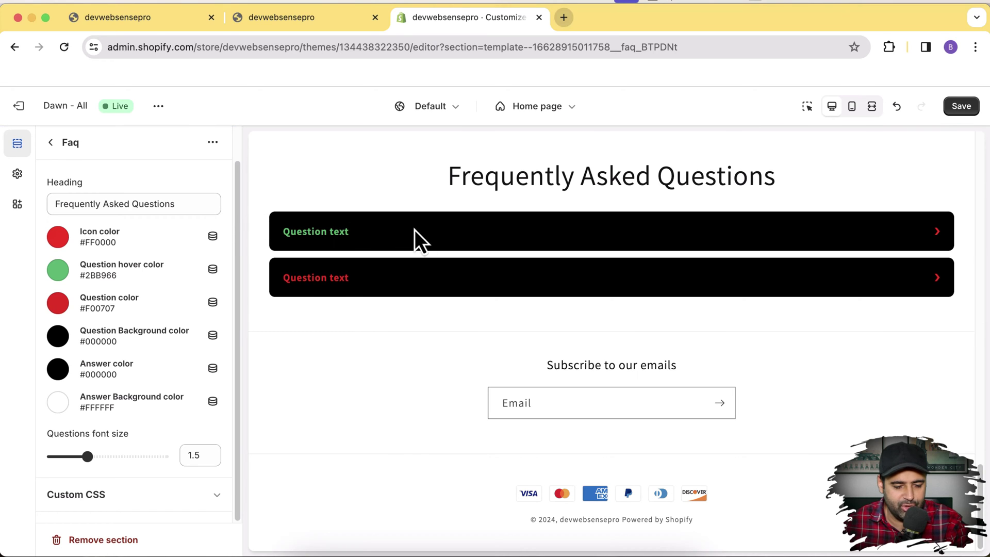
- Expand the first question in the preview and make the answer text red (#E71919)
left_click(445, 233)
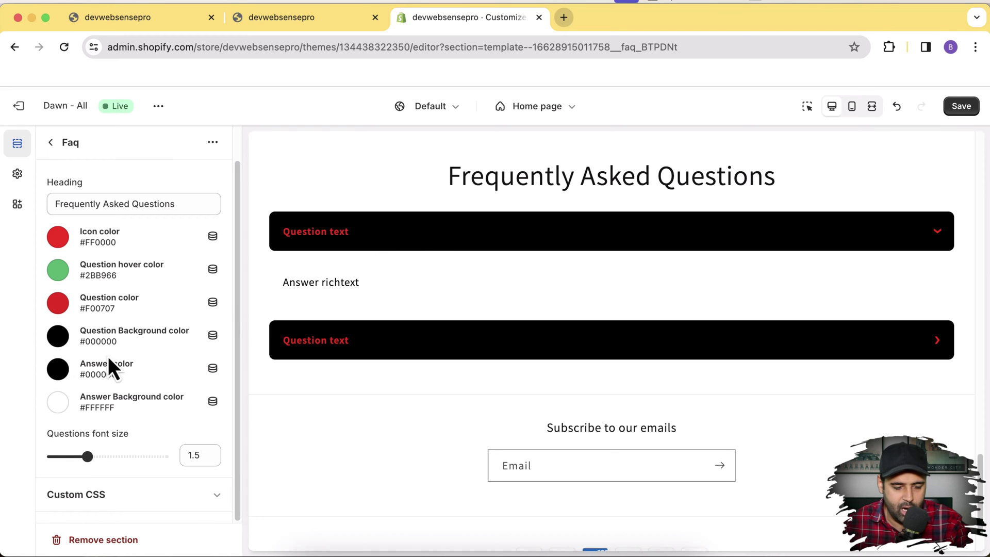
left_click(63, 376)
left_click_drag(119, 154, 160, 118)
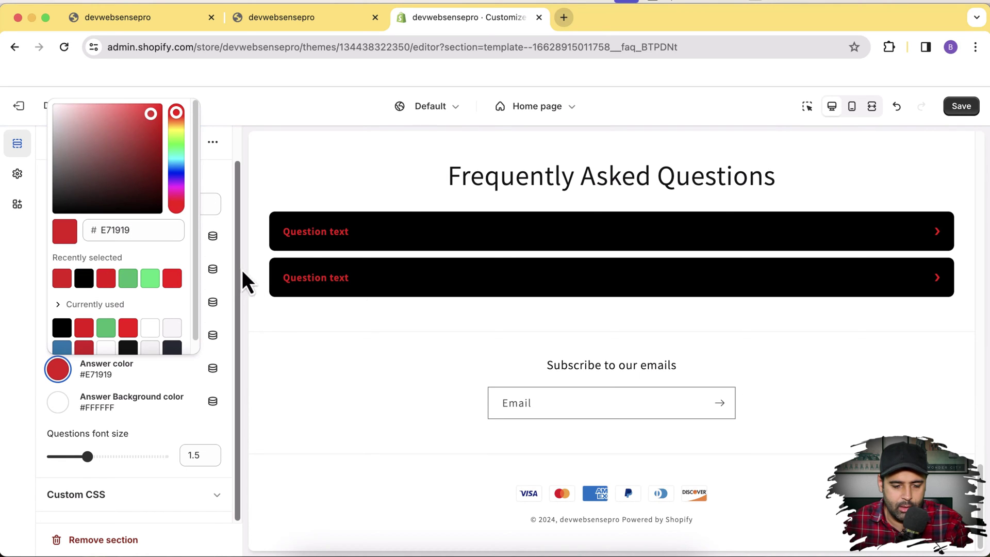
- Preview the first answer and try a different answer background color in its picker
left_click(310, 240)
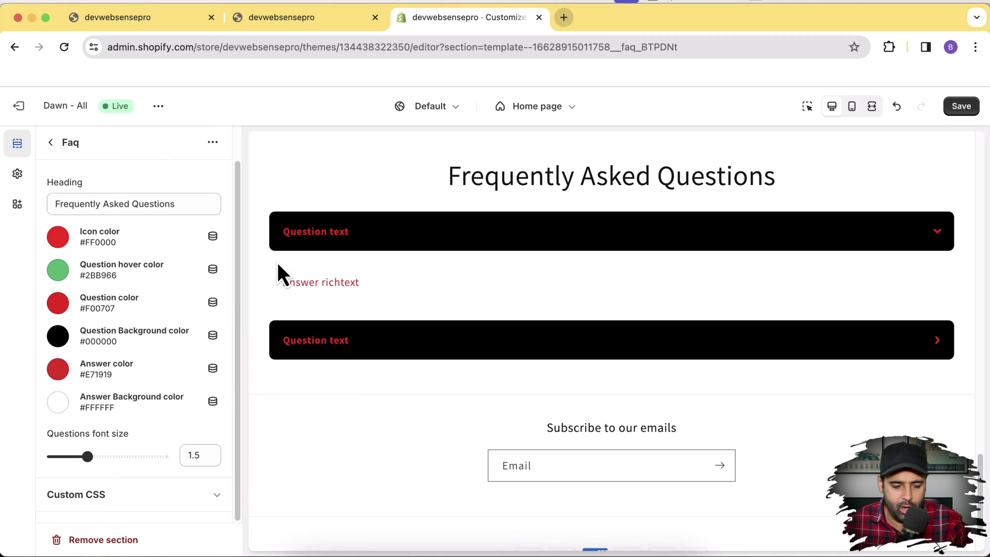
left_click(58, 402)
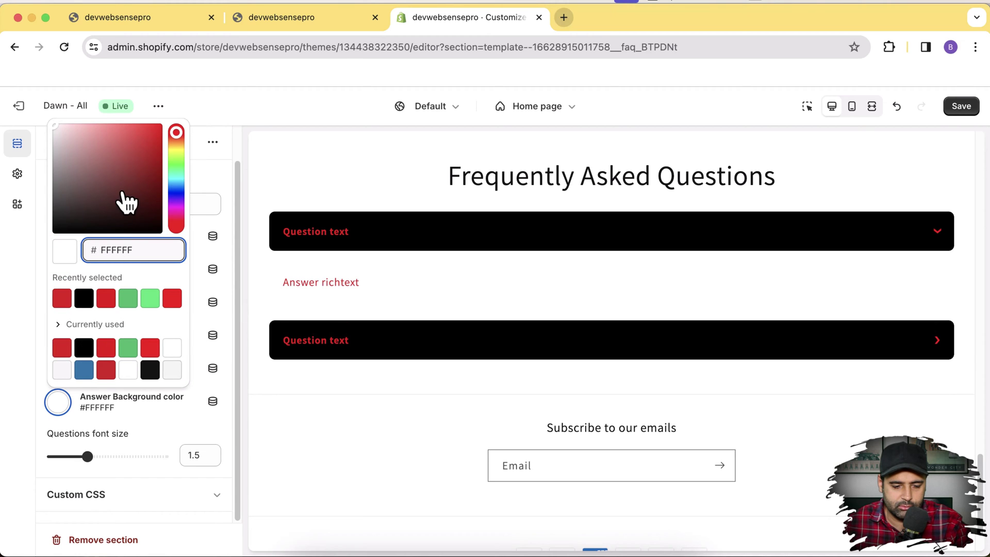
left_click(93, 210)
mouse_move(84, 231)
left_mouse_down()
mouse_move(57, 232)
mouse_move(122, 170)
mouse_move(155, 177)
mouse_move(23, 132)
left_mouse_up()
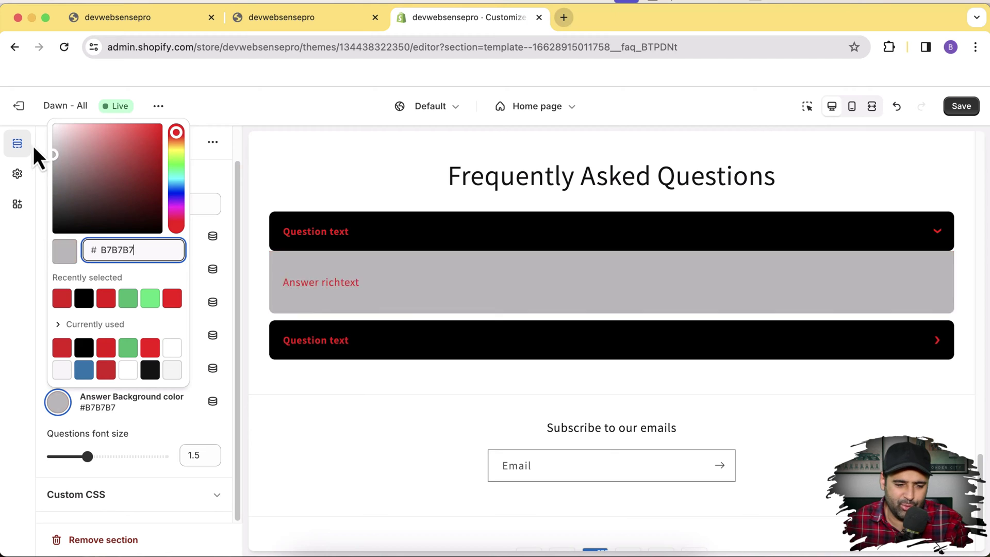
left_click(22, 122)
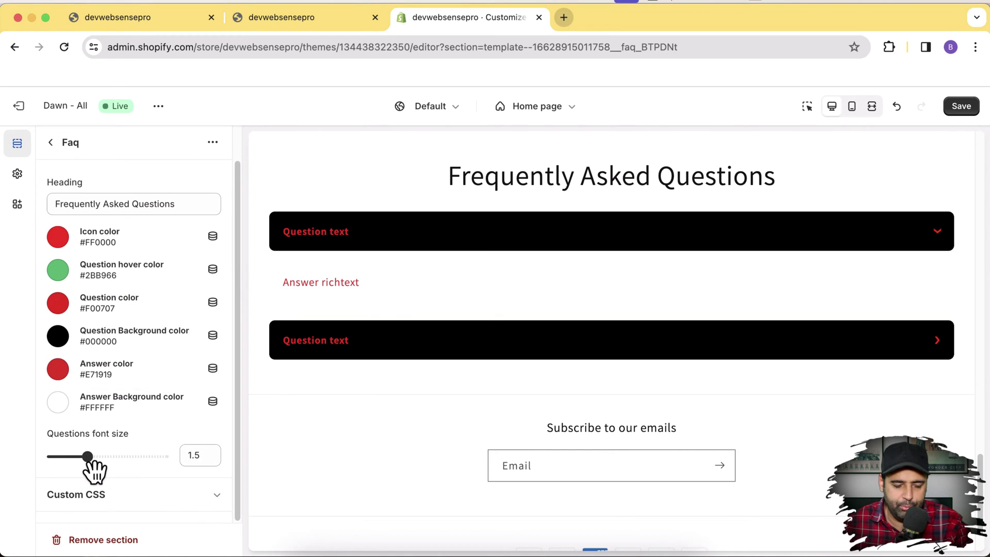
- Test a larger questions font size in the preview, then shrink it back to 1.1
left_click_drag(88, 457, 117, 456)
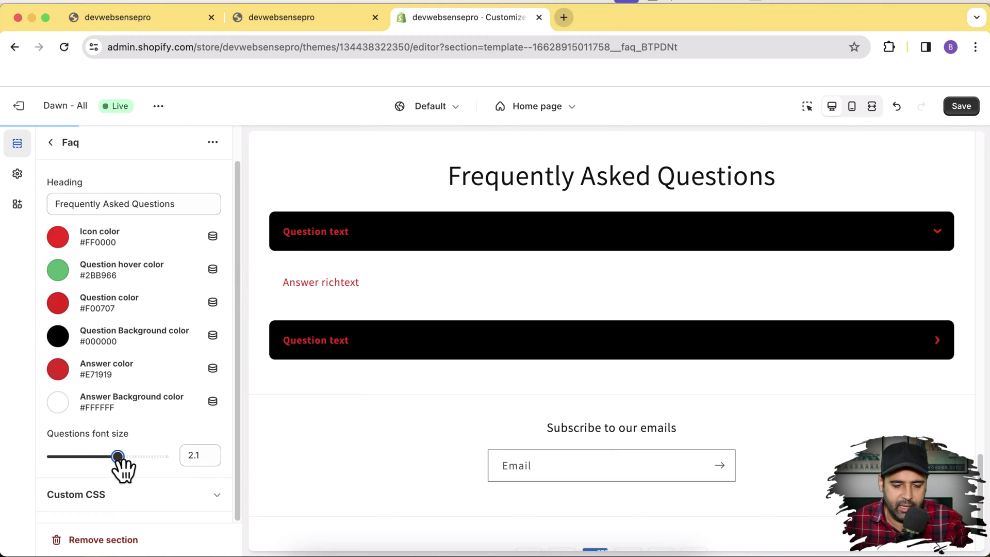
left_click(410, 246)
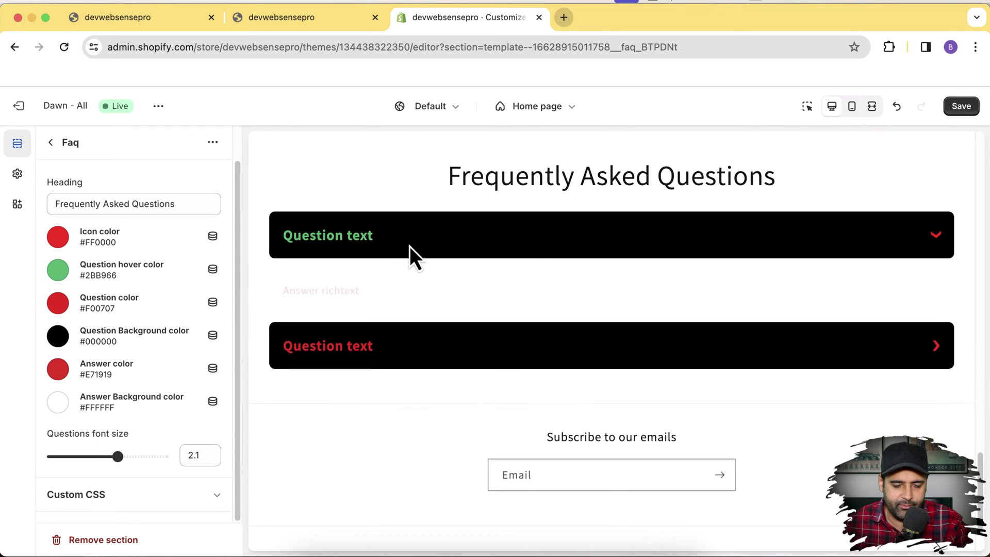
left_click(410, 246)
mouse_move(118, 457)
left_mouse_down()
mouse_move(67, 457)
mouse_move(82, 457)
left_mouse_up()
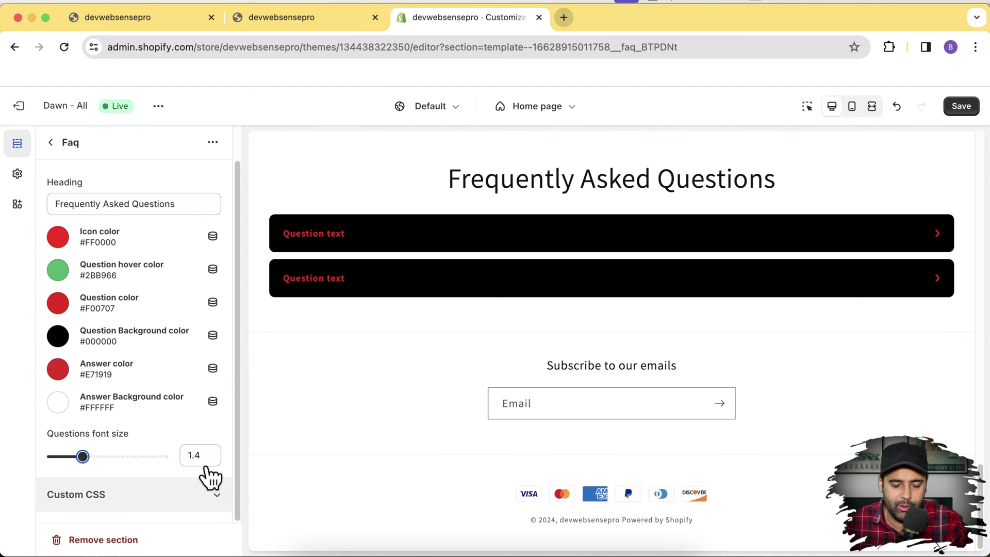
- Expand the FAQ section's Custom CSS panel and scroll the sidebar back up
left_click(204, 496)
scroll(187, 479, "down", 5)
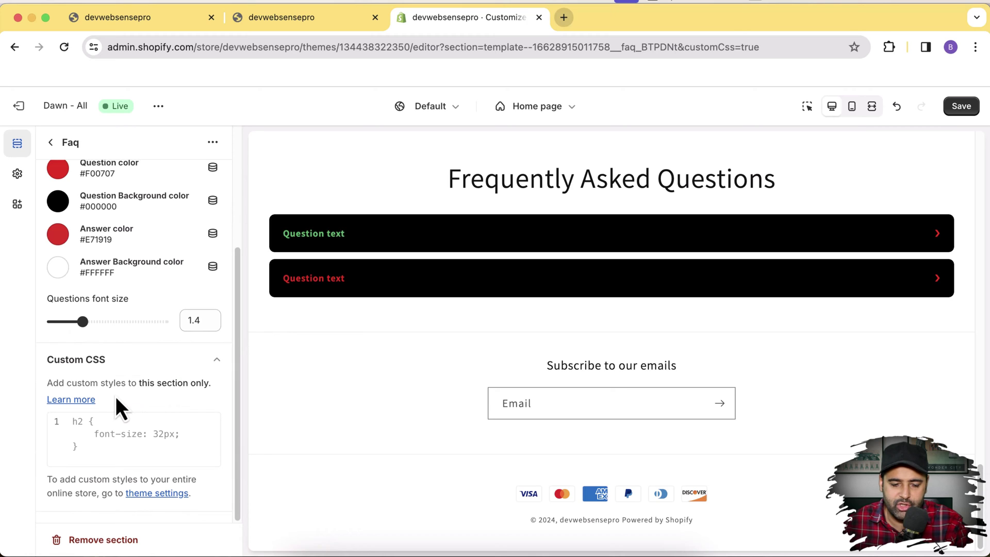
scroll(92, 394, "up", 3)
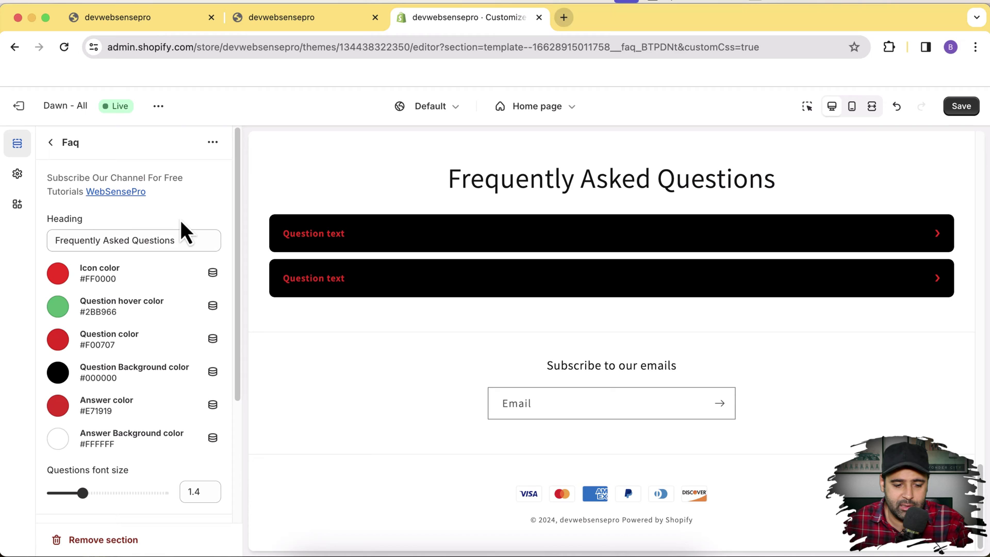
left_click(146, 20)
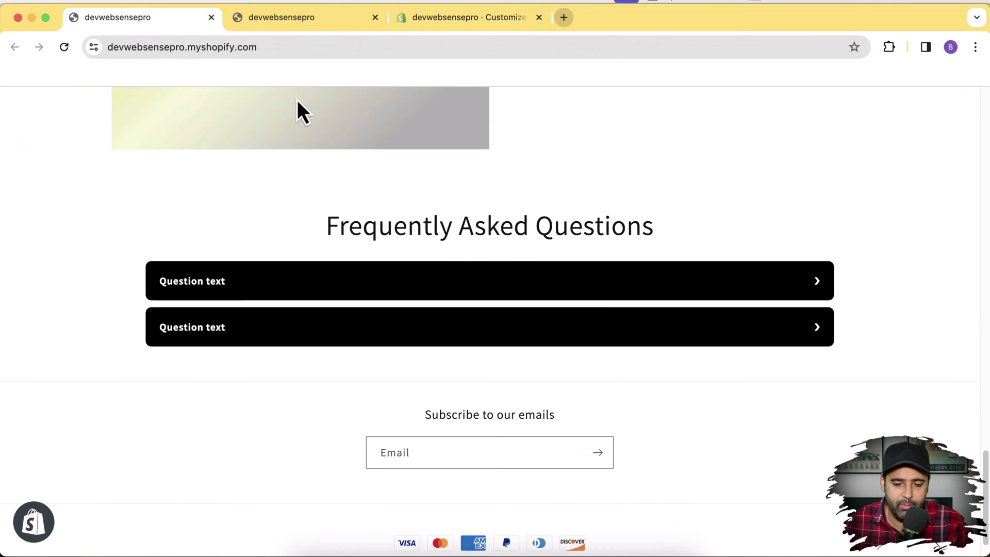
scroll(985, 417, "up", 1)
left_click_drag(985, 417, 974, 106)
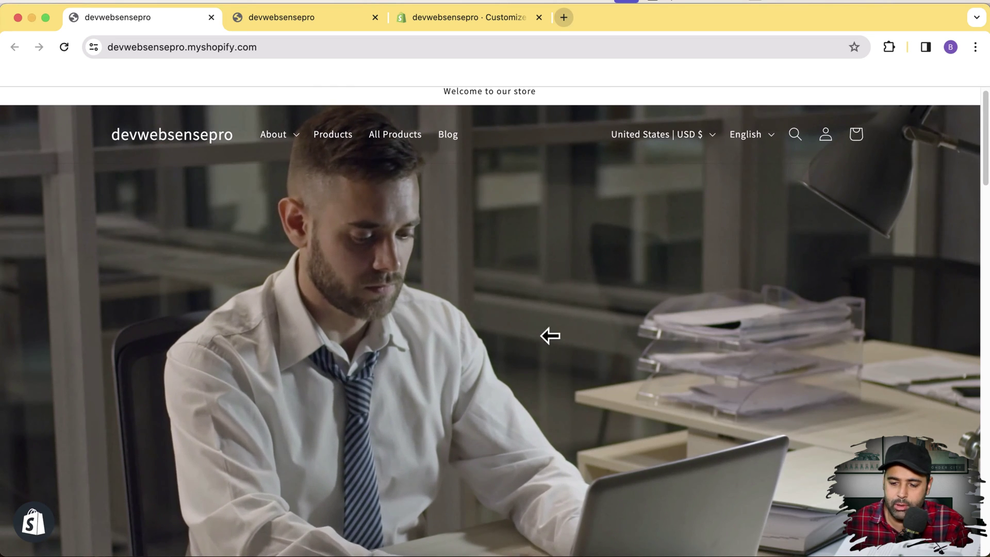
mouse_move(986, 144)
left_mouse_down()
mouse_move(986, 159)
mouse_move(986, 141)
left_mouse_up()
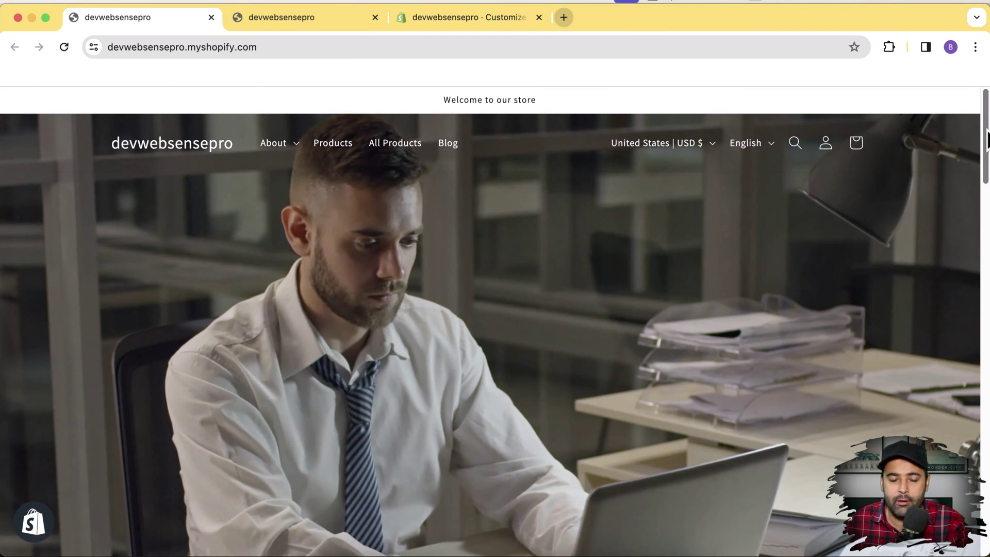
left_click_drag(985, 140, 982, 201)
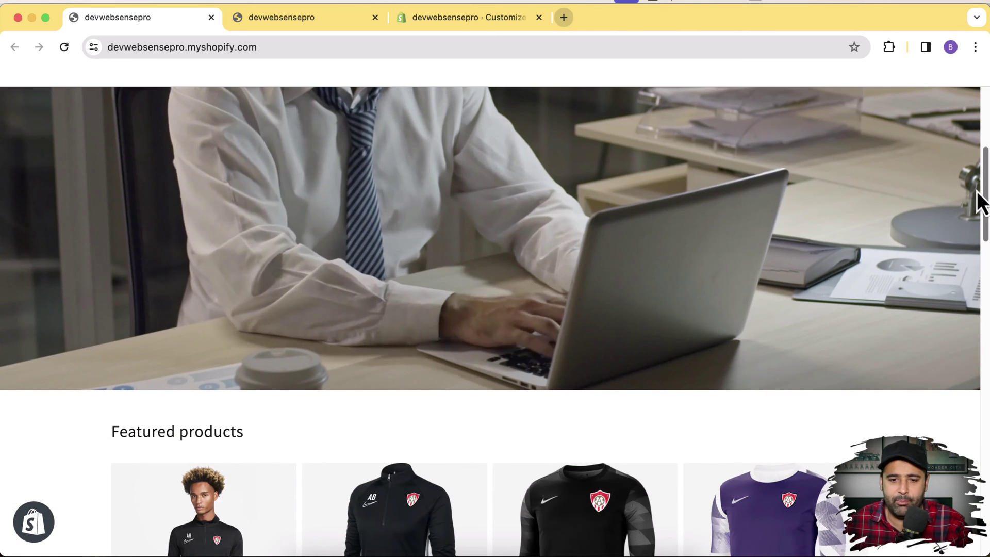
left_click_drag(980, 201, 986, 273)
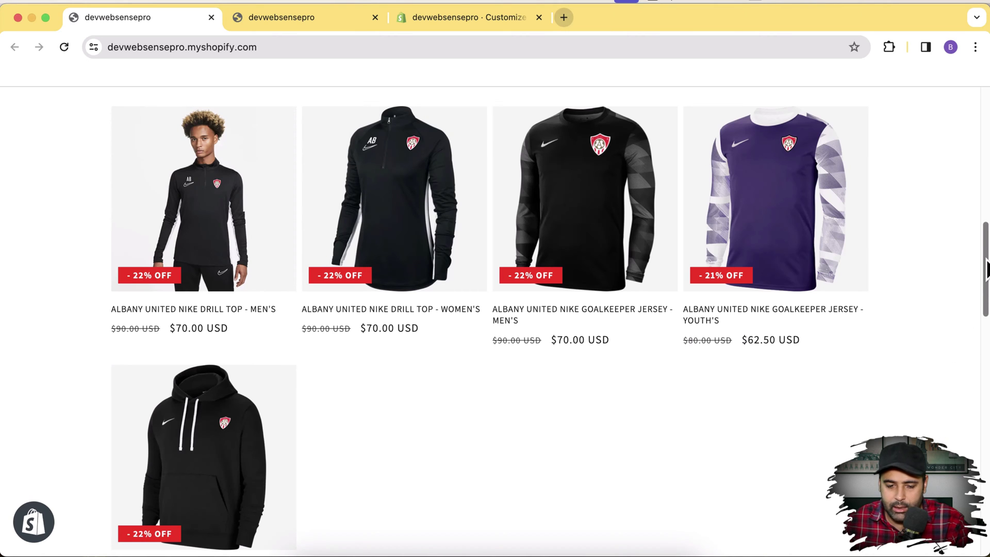
mouse_move(984, 271)
left_mouse_down()
mouse_move(985, 389)
mouse_move(985, 137)
left_mouse_up()
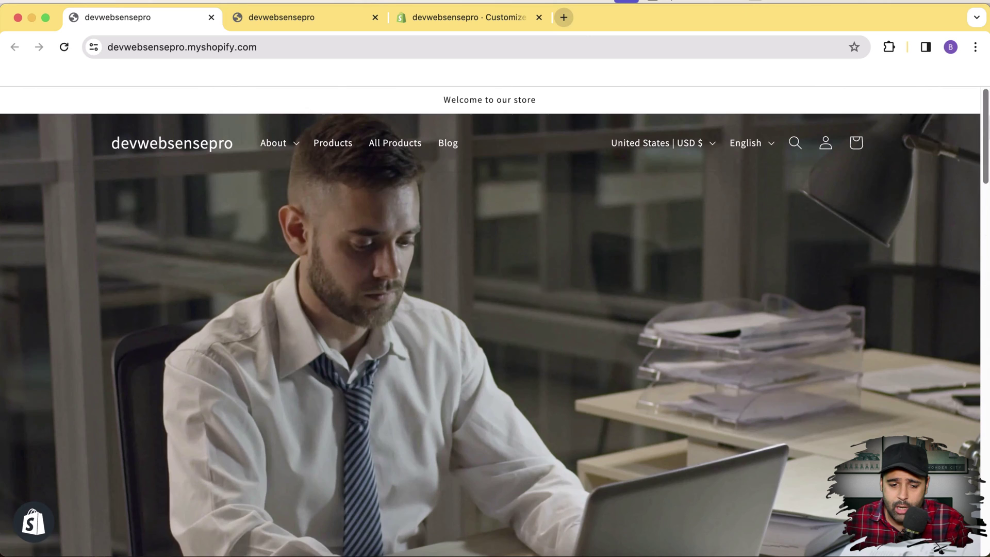
- Exit the theme editor, leaving the page without saving changes
left_click(456, 21)
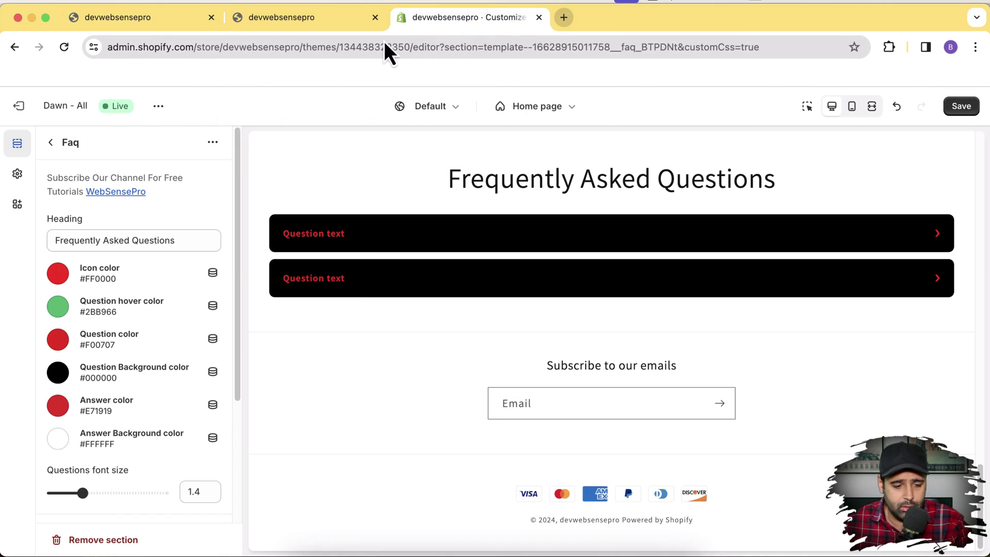
left_click(19, 107)
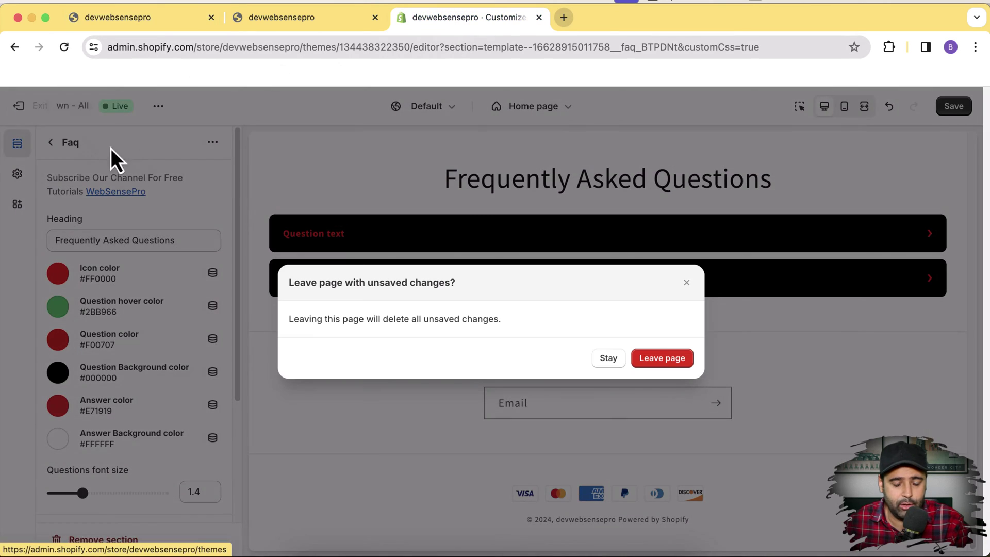
left_click(663, 367)
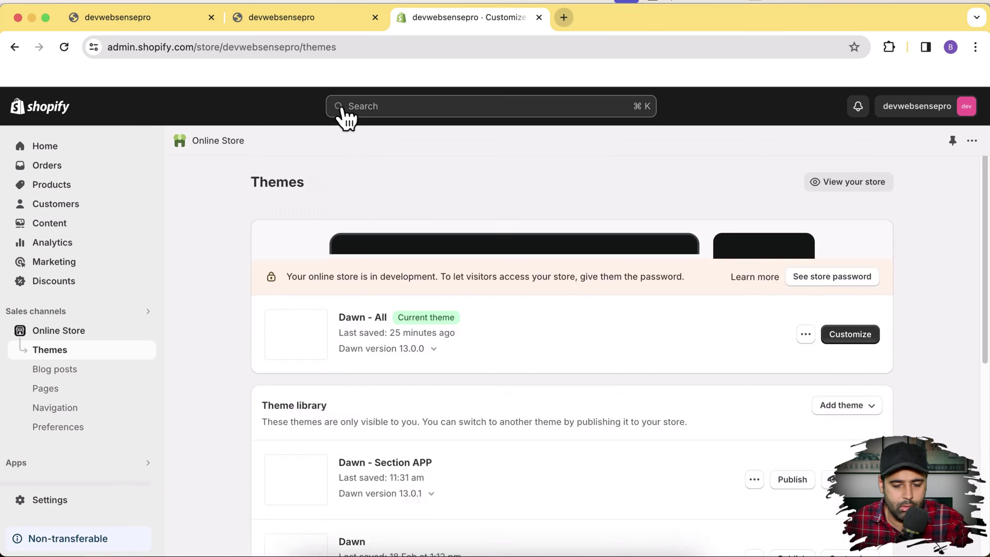
- Add the free Dawn theme from Popular free themes to the theme library
scroll(413, 309, "down", 5)
left_click_drag(984, 238, 982, 431)
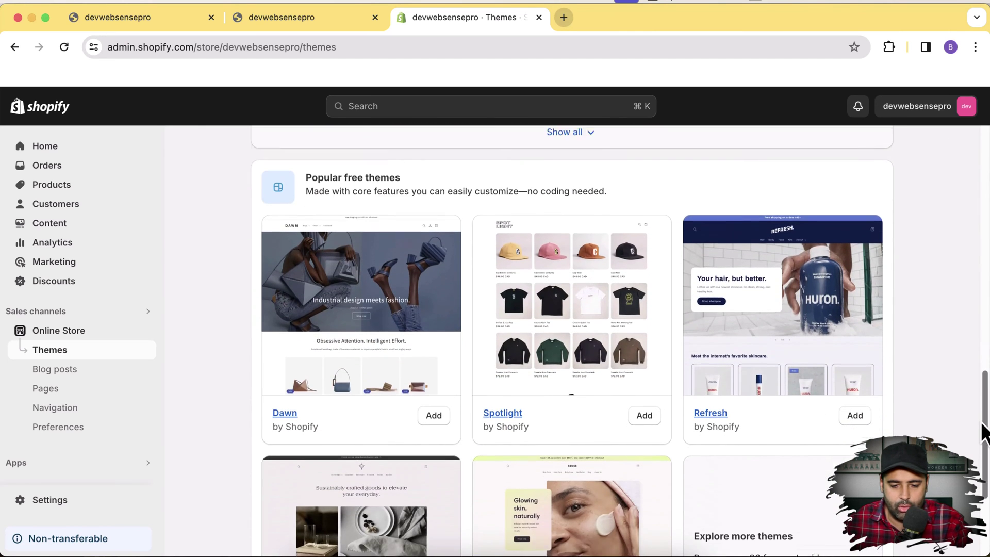
left_click(434, 409)
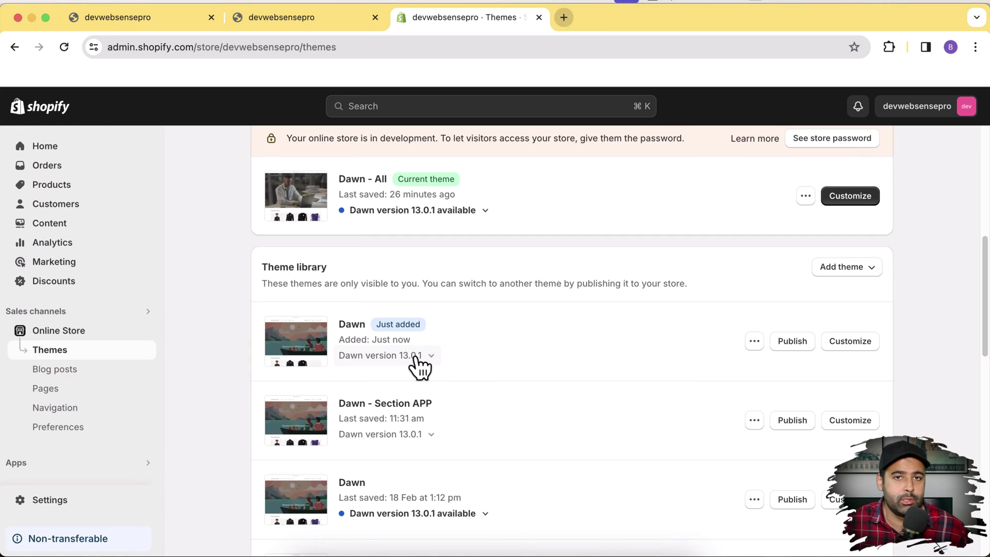
- Publish the newly added Dawn theme as current and open its '...' actions menu
left_click(797, 344)
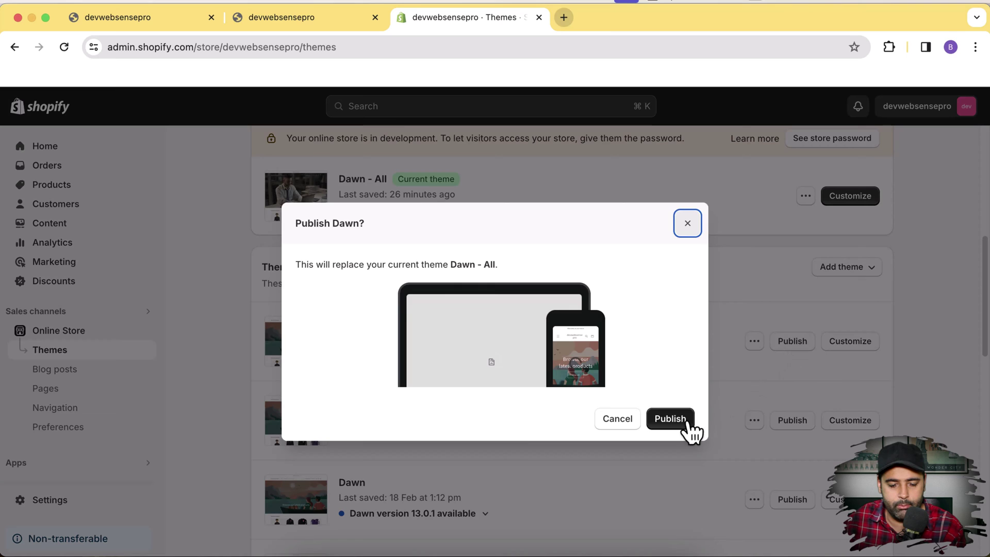
left_click(687, 422)
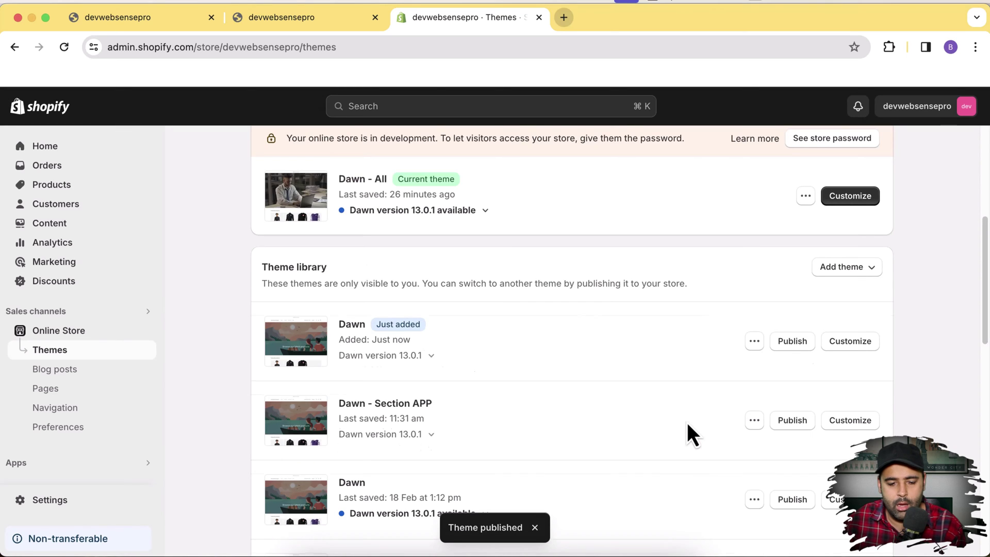
left_click_drag(984, 294, 986, 238)
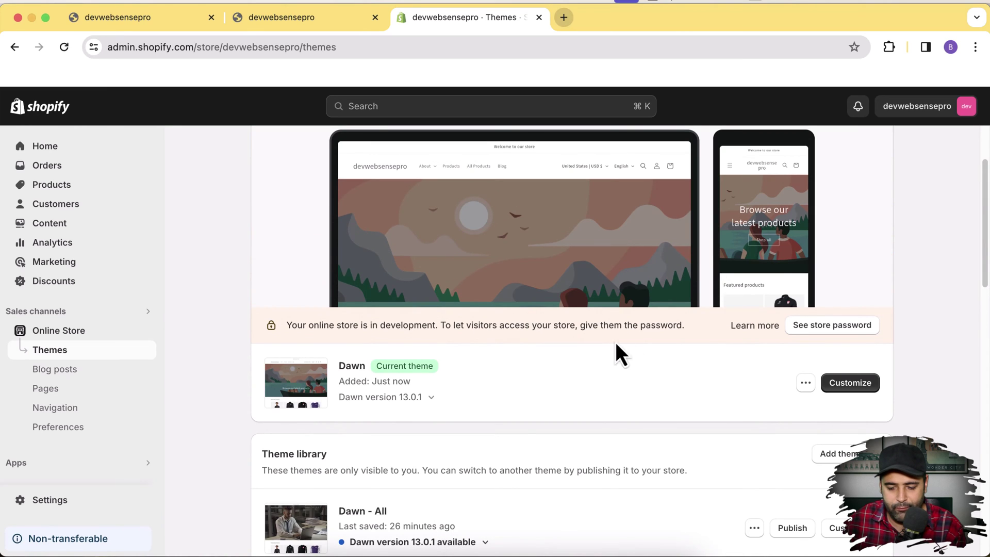
left_click(805, 385)
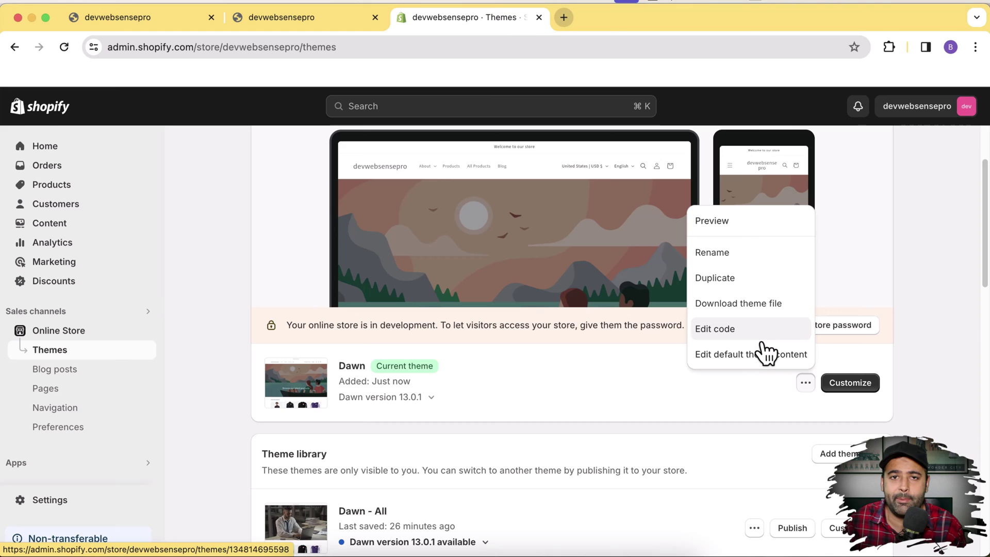
- Open the Dawn theme's code editor and close the extra storefront tabs
left_click(728, 333)
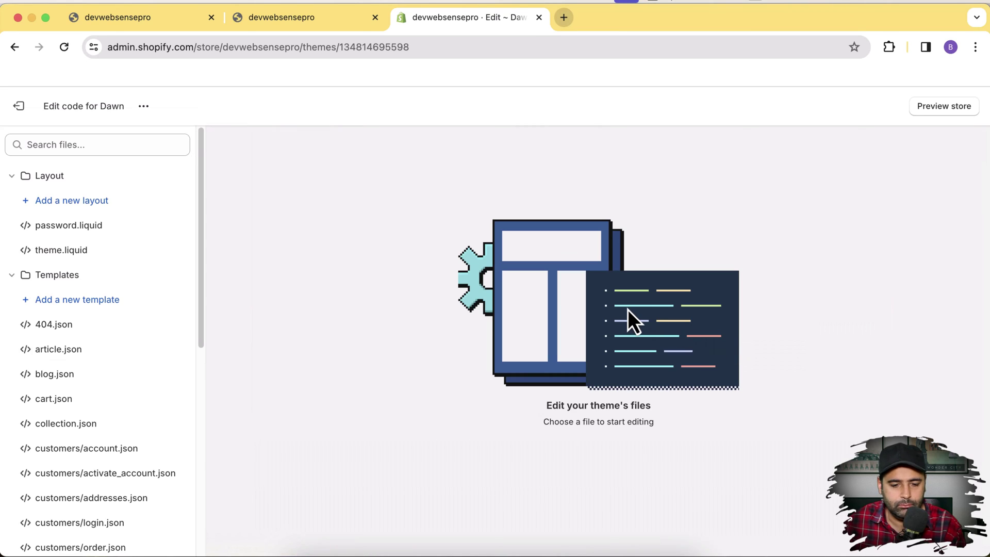
left_click(379, 22)
left_click(213, 26)
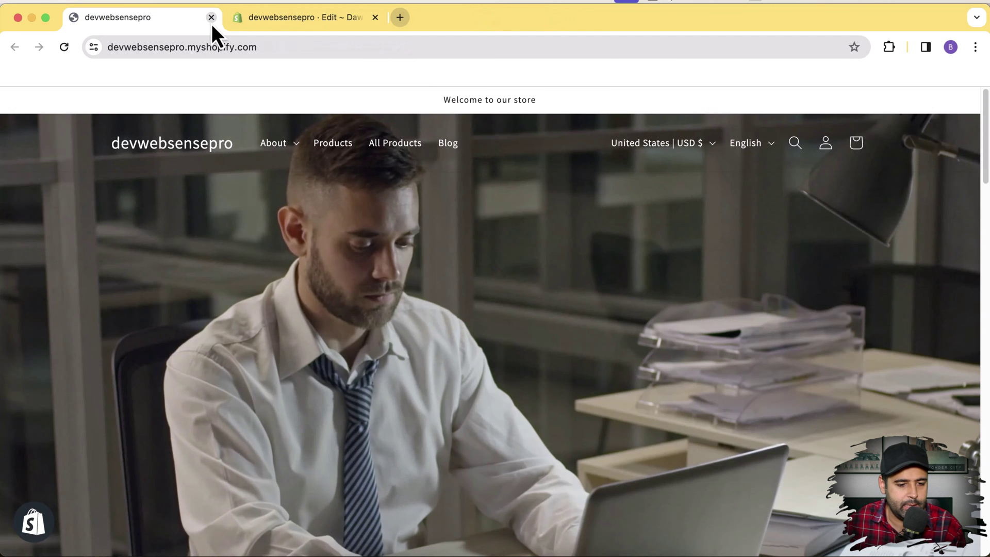
- Create a new section file named faq in the Sections folder
scroll(178, 197, "down", 2)
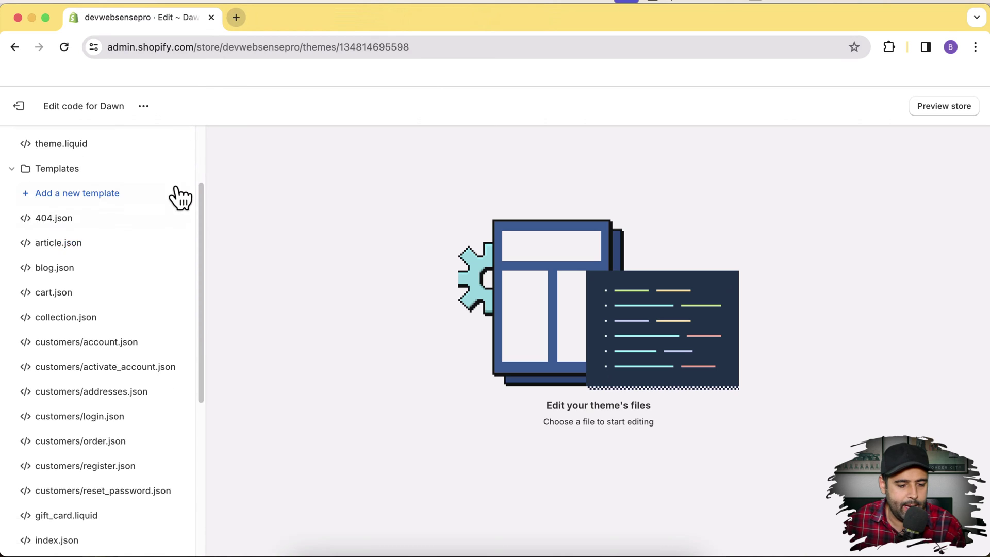
scroll(178, 197, "down", 5)
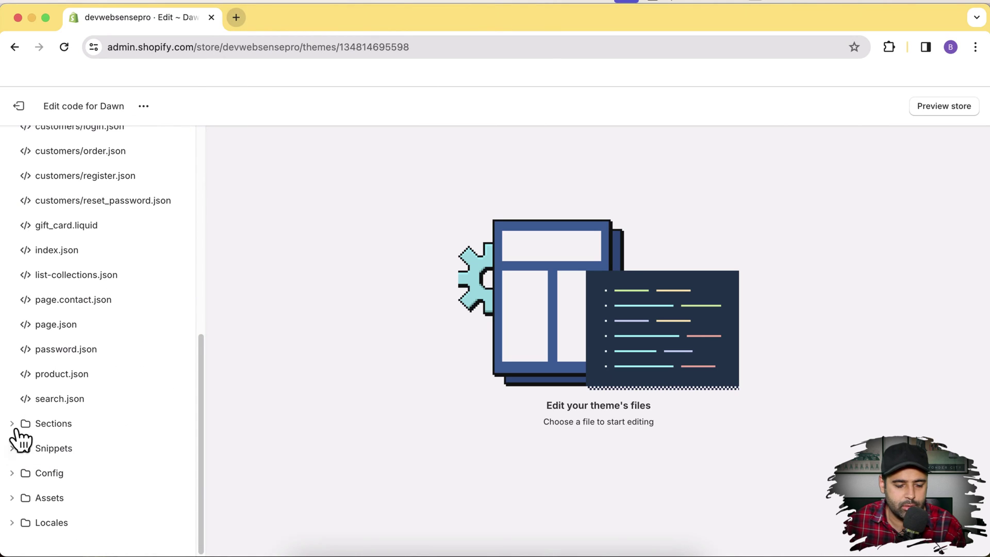
left_click(16, 429)
scroll(18, 436, "down", 5)
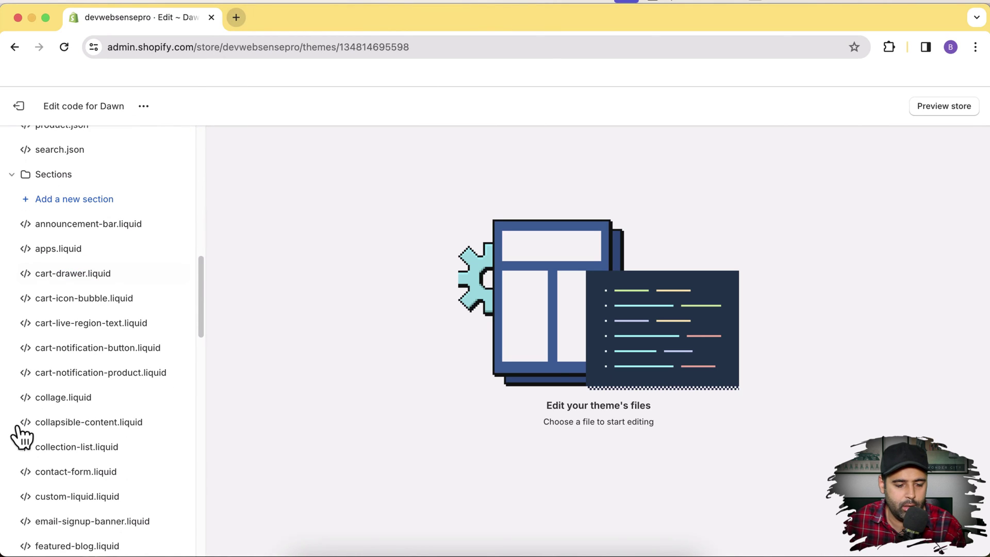
left_click(104, 215)
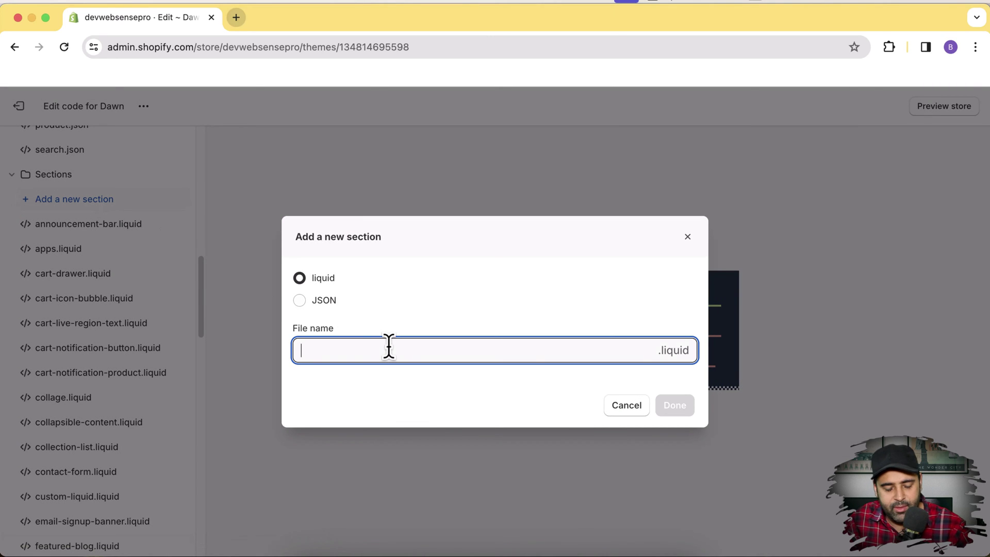
type("faq")
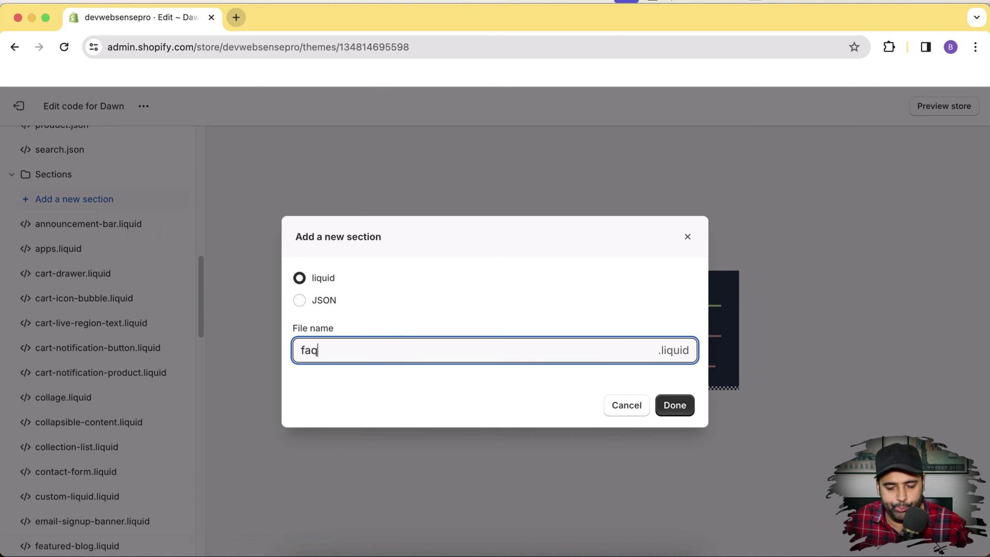
left_click(665, 412)
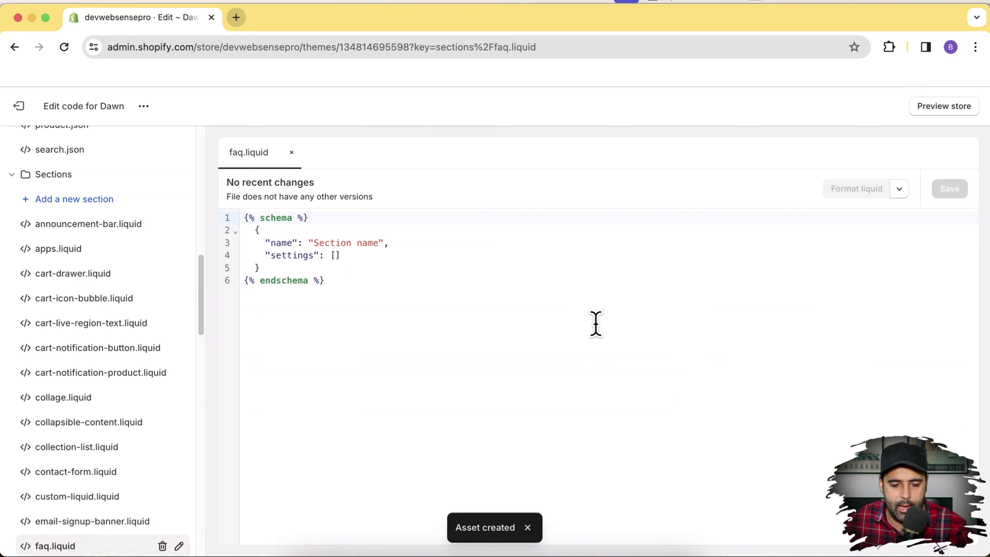
- Delete all the default schema code from faq.liquid
left_click_drag(331, 313, 242, 217)
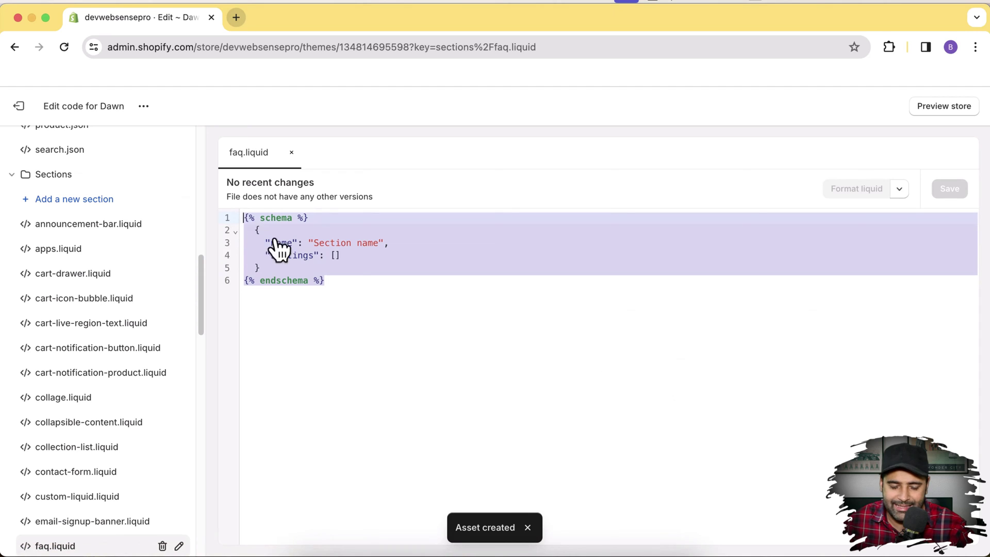
key("BackSpace")
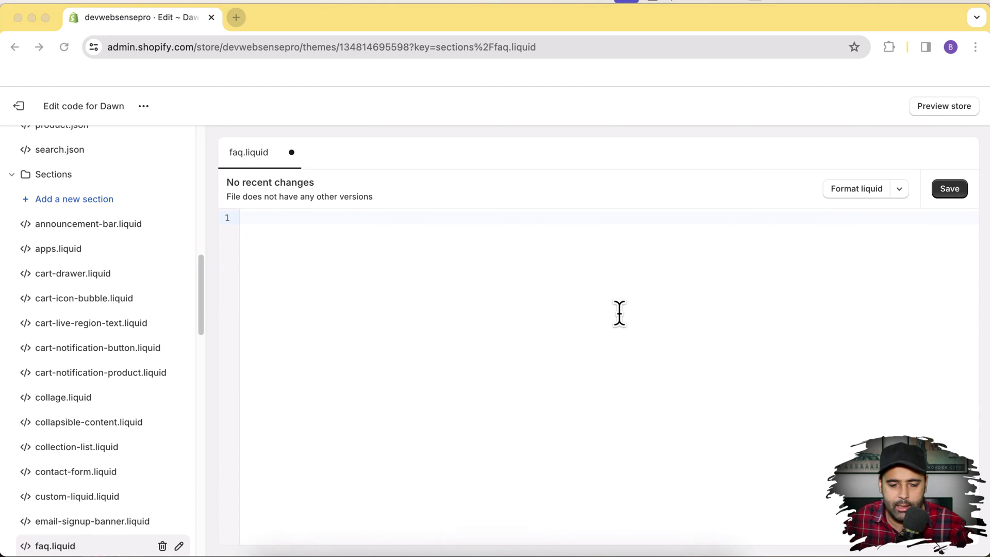
key("super+grave")
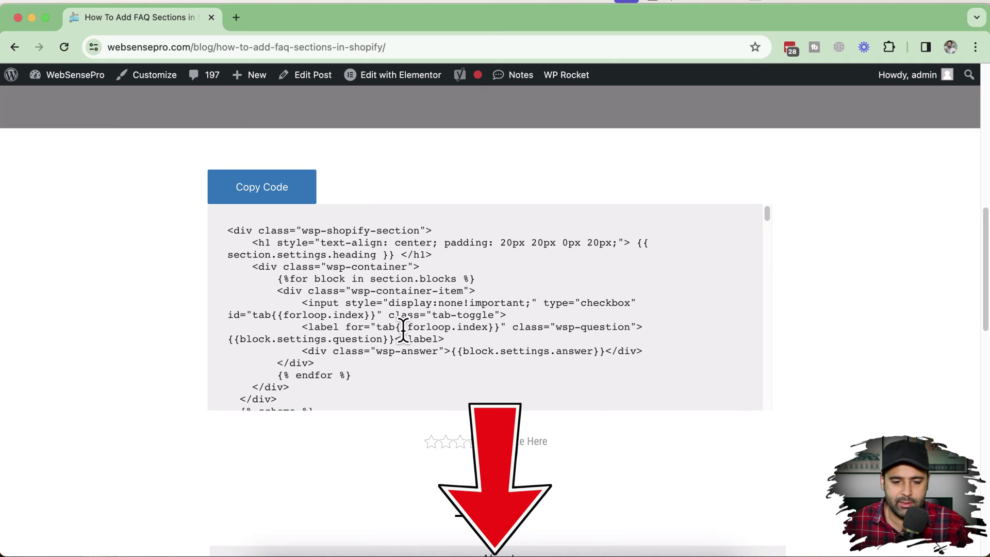
- Copy the full FAQ section code from the WebSensePro tutorial and scroll through it
left_click(258, 204)
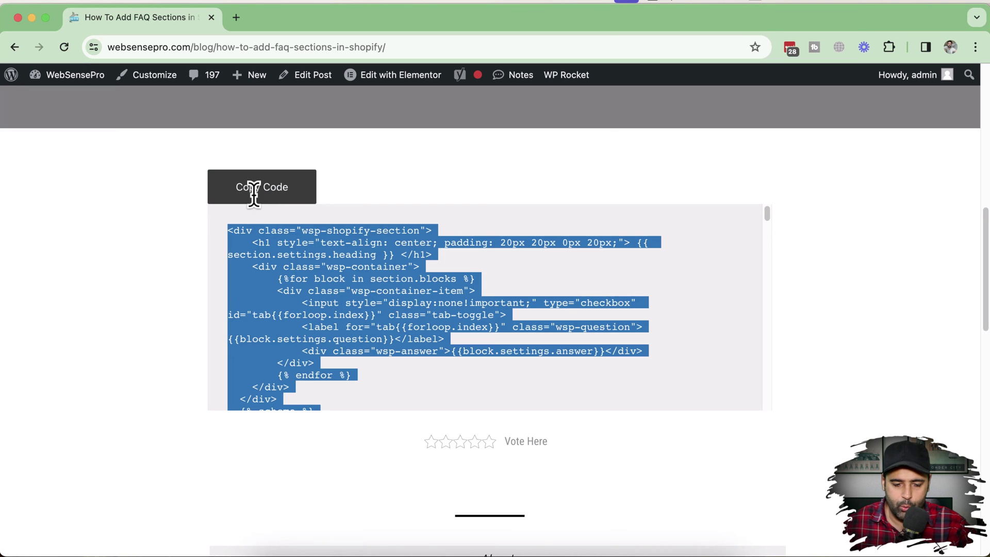
left_click_drag(767, 215, 752, 379)
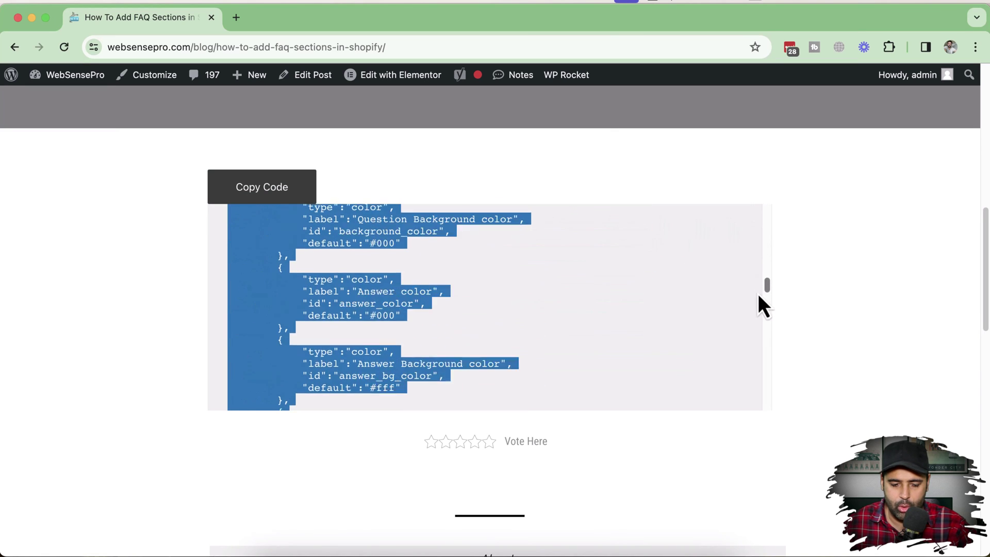
scroll(754, 394, "down", 10)
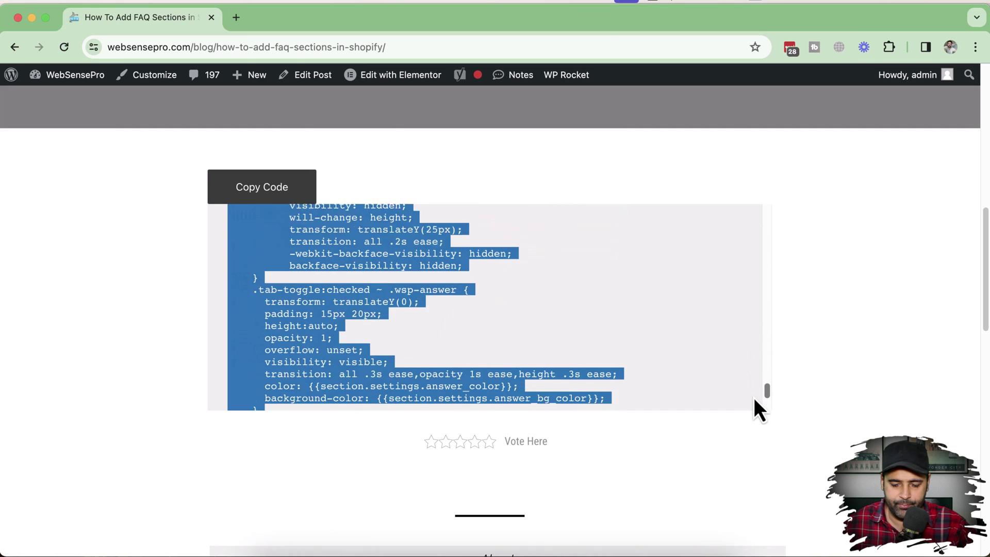
left_click_drag(767, 382, 766, 215)
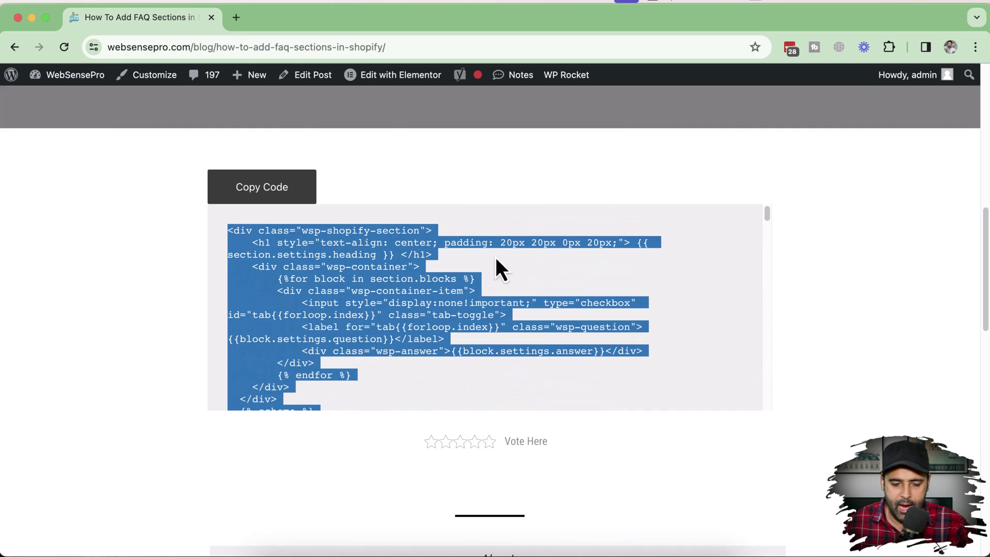
- Paste the 180-line FAQ accordion code into the empty faq.liquid file and save it
key("super+grave")
right_click(276, 246)
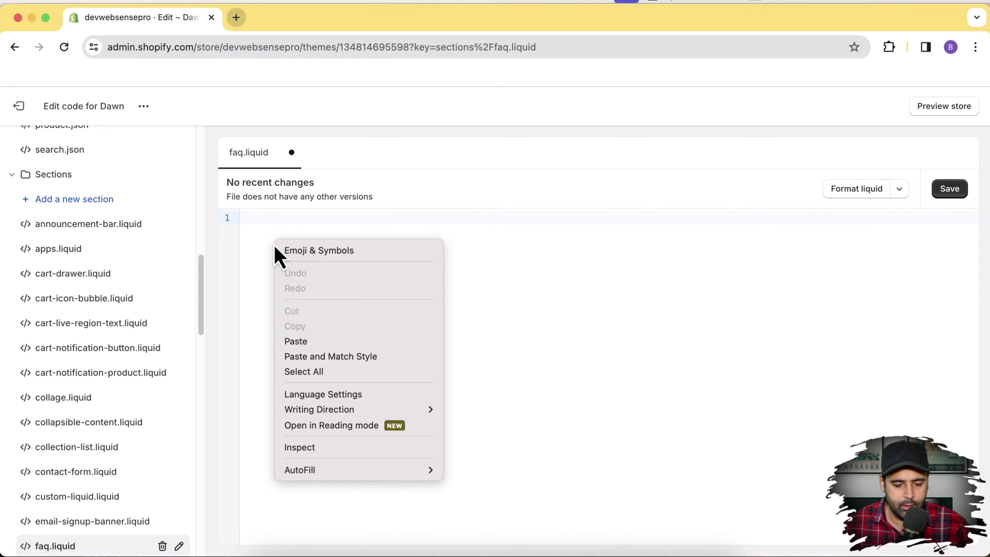
left_click(310, 341)
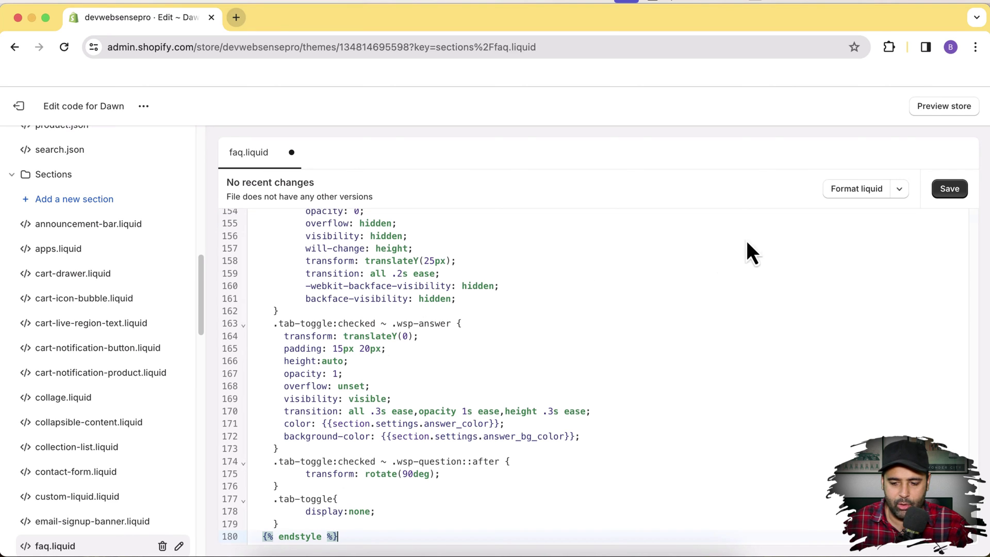
left_click(950, 190)
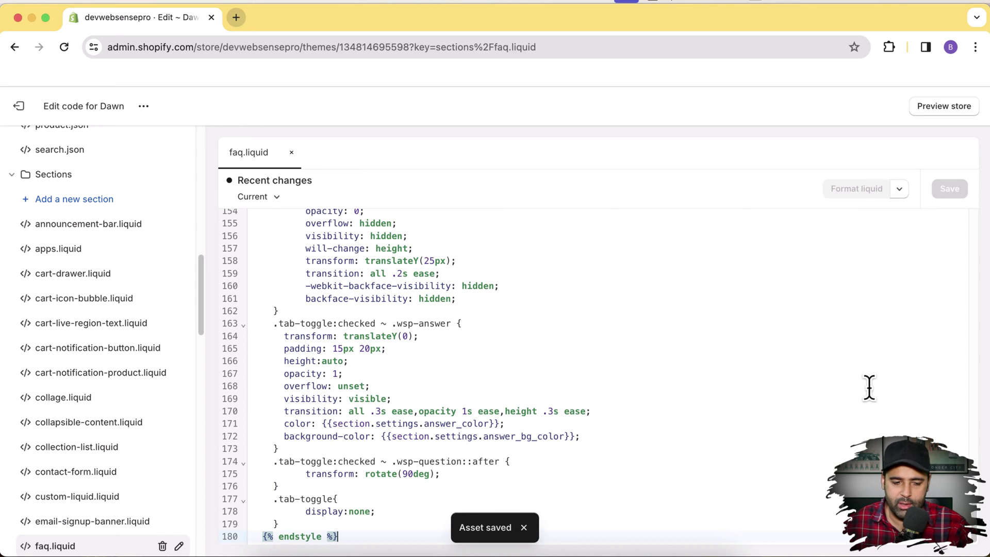
- Open the Dawn theme customizer in a new tab from the theme's extra-actions menu
left_click(145, 107)
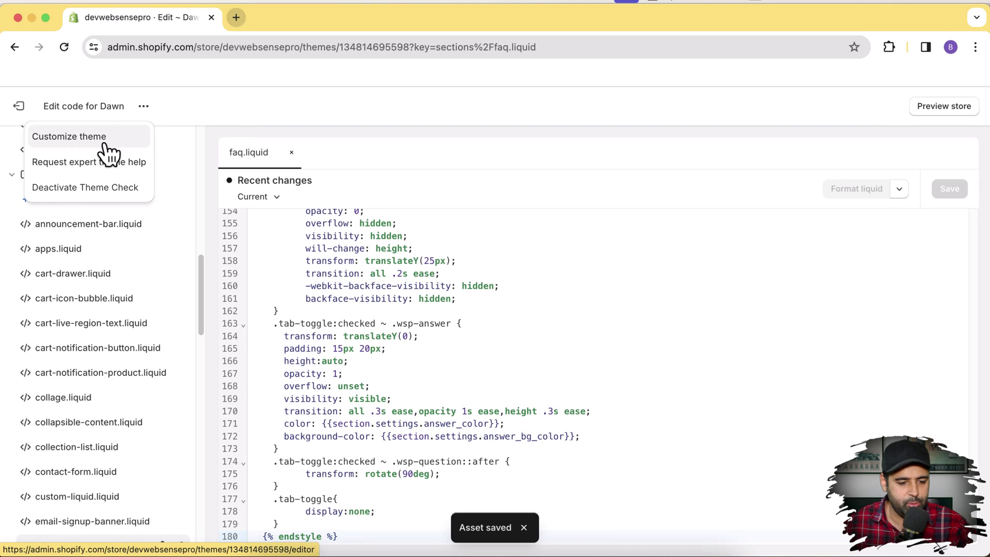
right_click(105, 144)
left_click(110, 149)
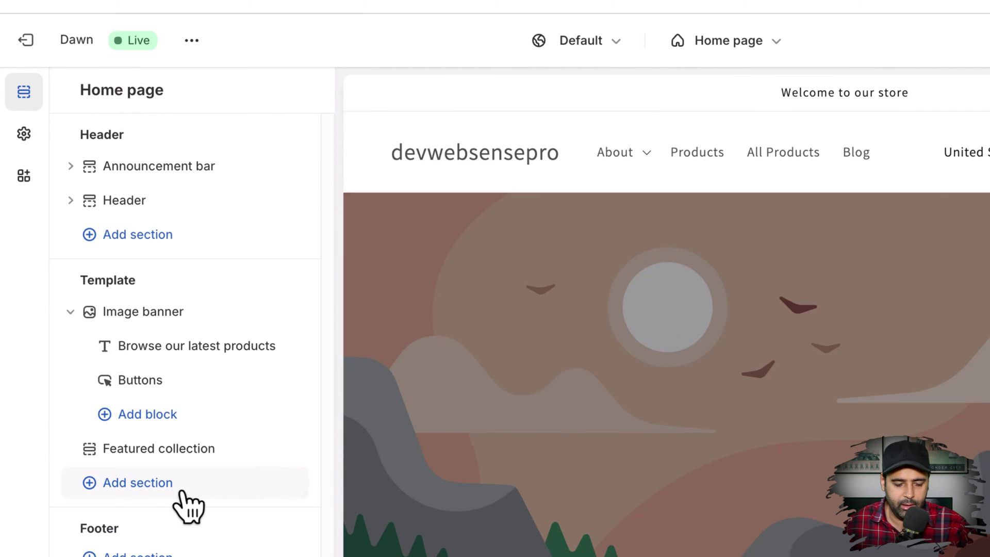
- Search 'f' in Add section and insert the Faq section below Featured collection
left_click(182, 490)
type("faq")
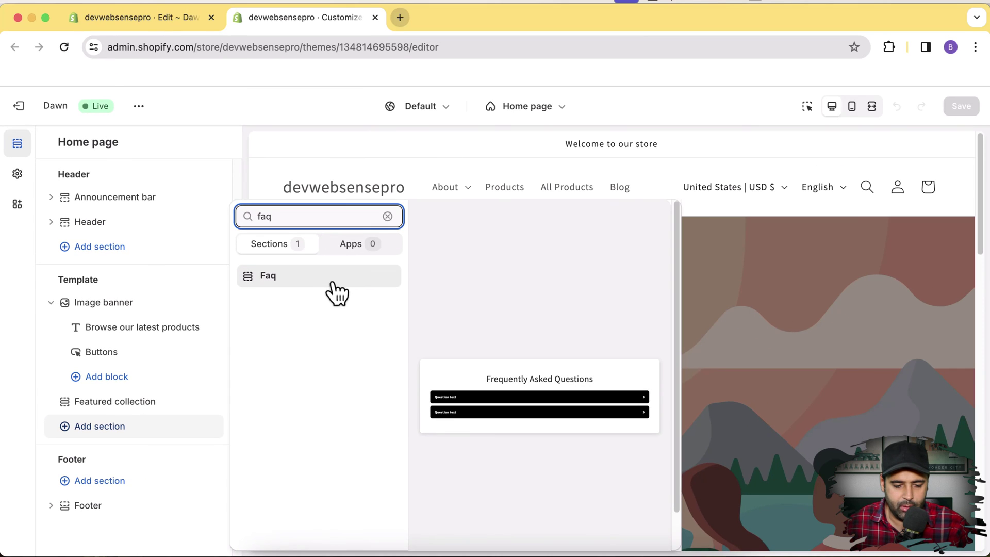
left_click(336, 281)
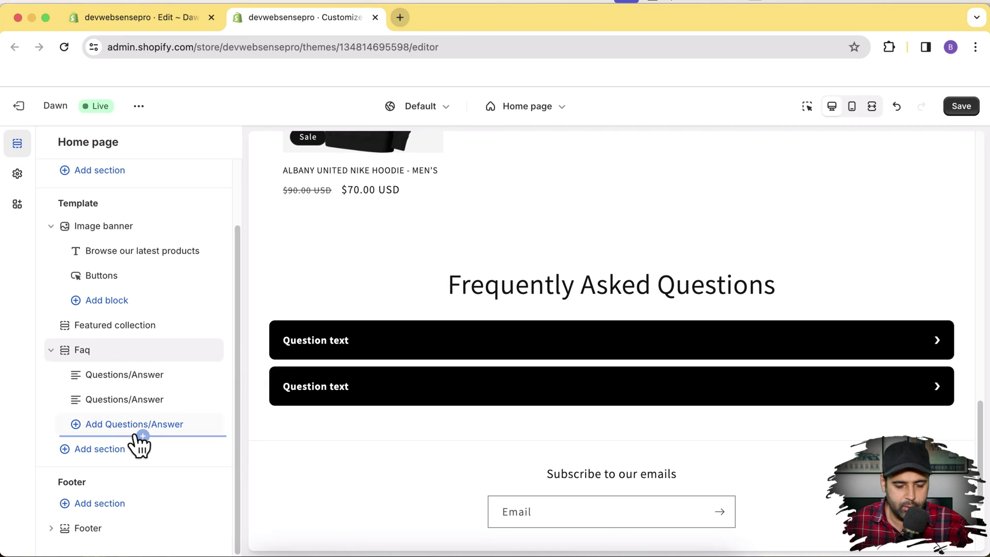
- Preview at mobile width, add five more FAQ questions to reach seven, and open Faq settings
left_click(851, 109)
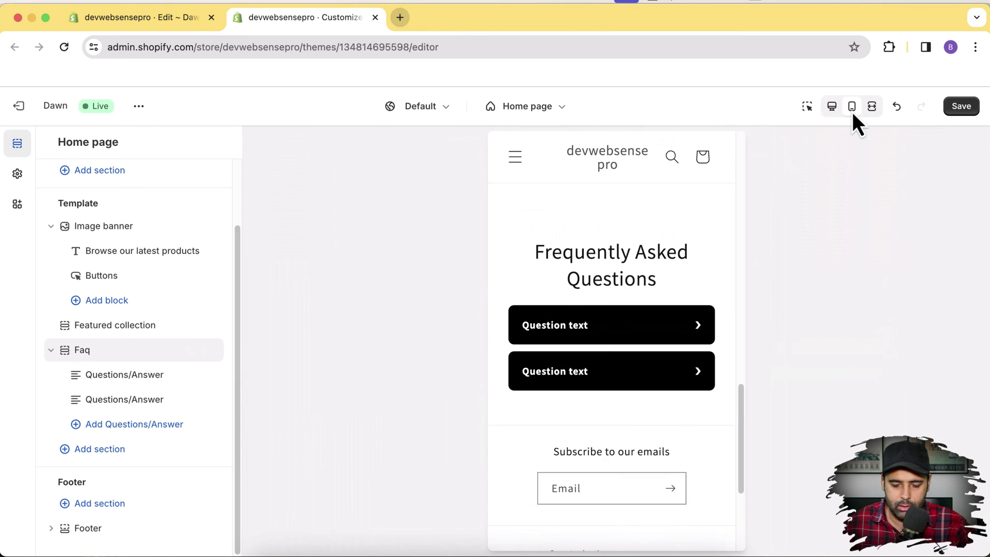
scroll(661, 340, "up", 3)
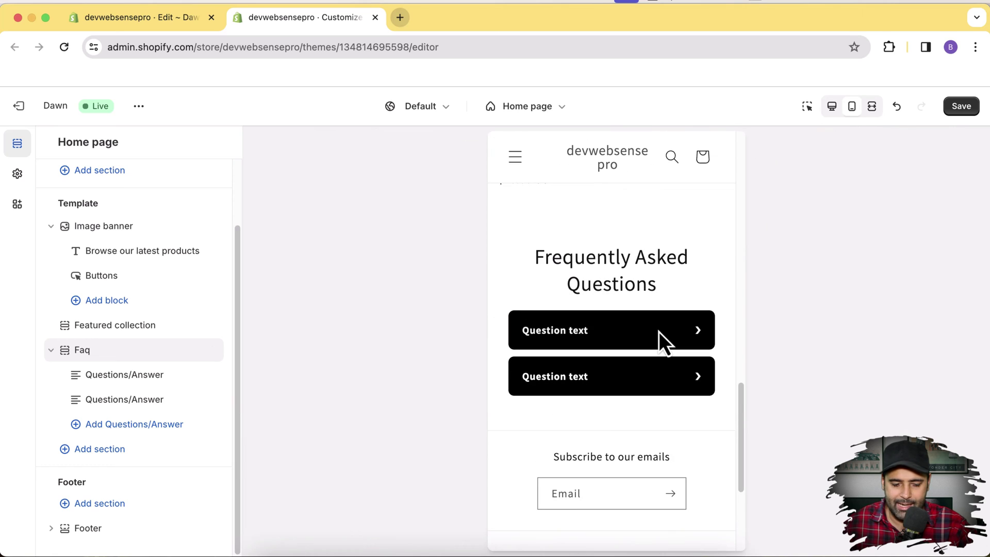
left_click(168, 425)
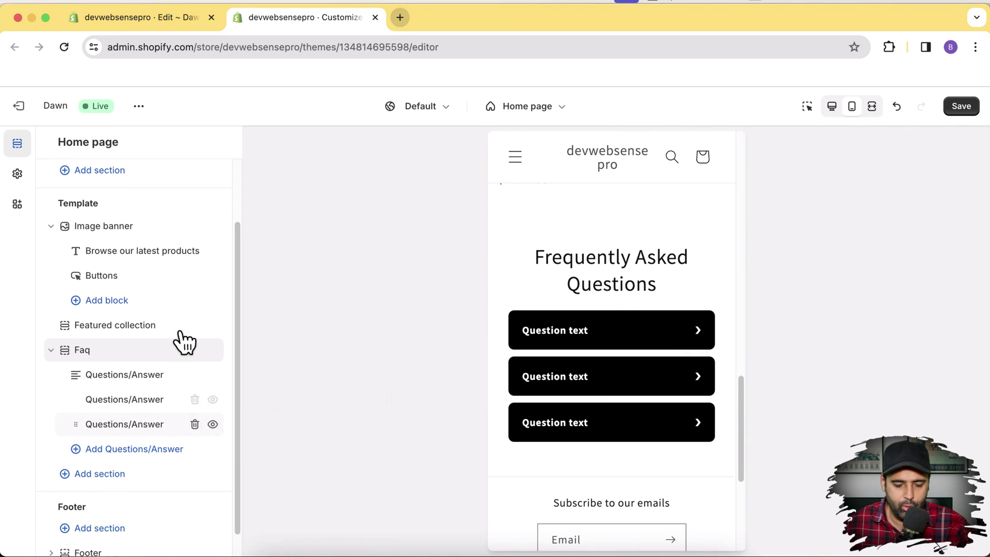
left_click(133, 444)
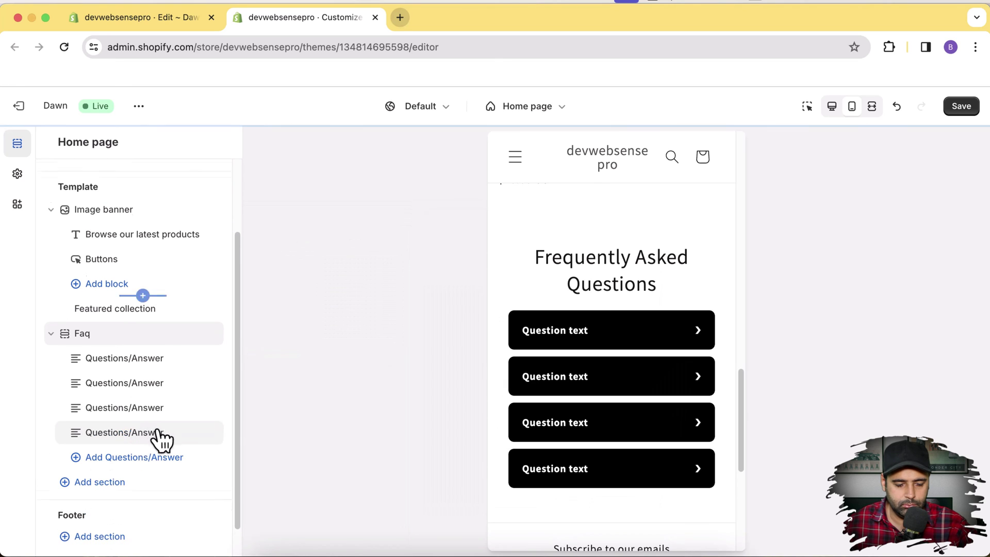
left_click(170, 424)
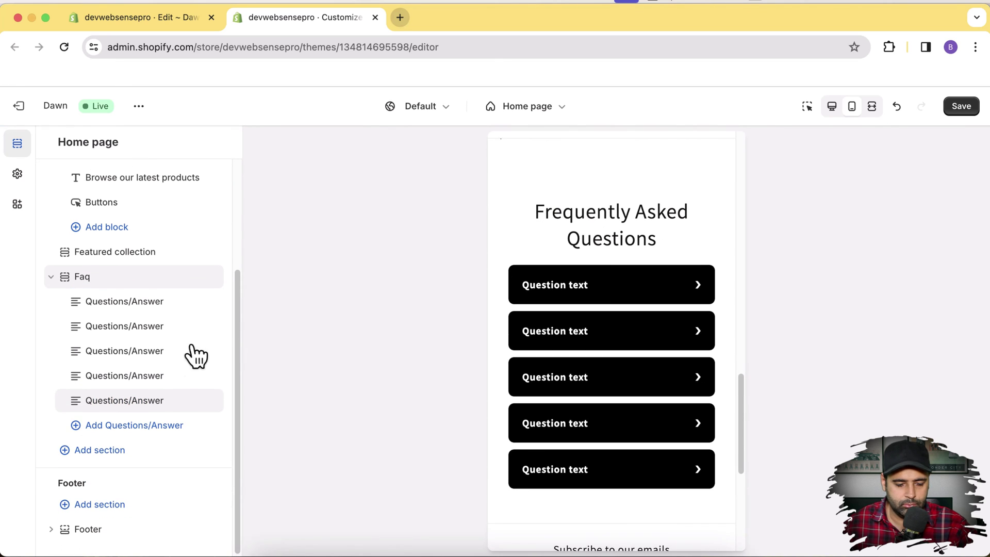
left_click(157, 425)
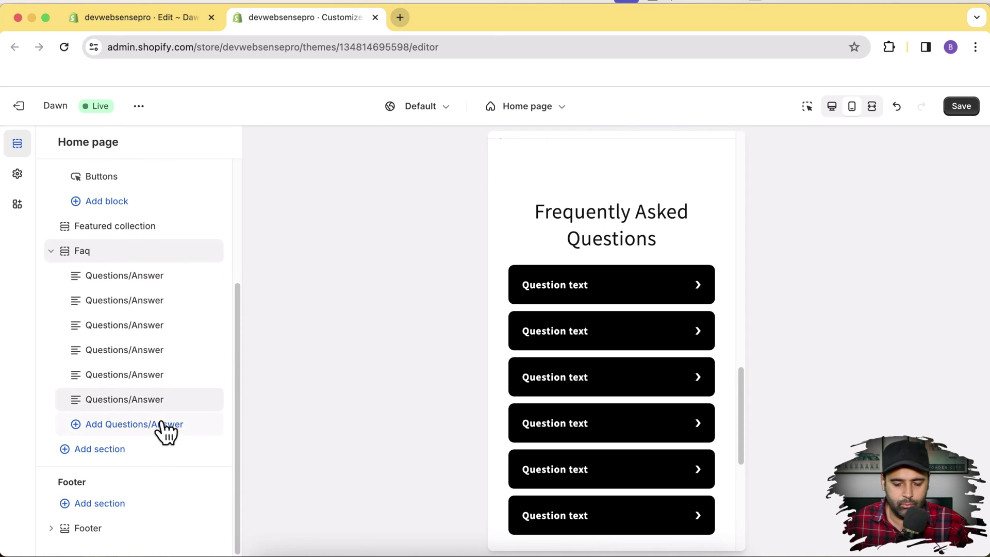
left_click(163, 428)
scroll(170, 356, "up", 1)
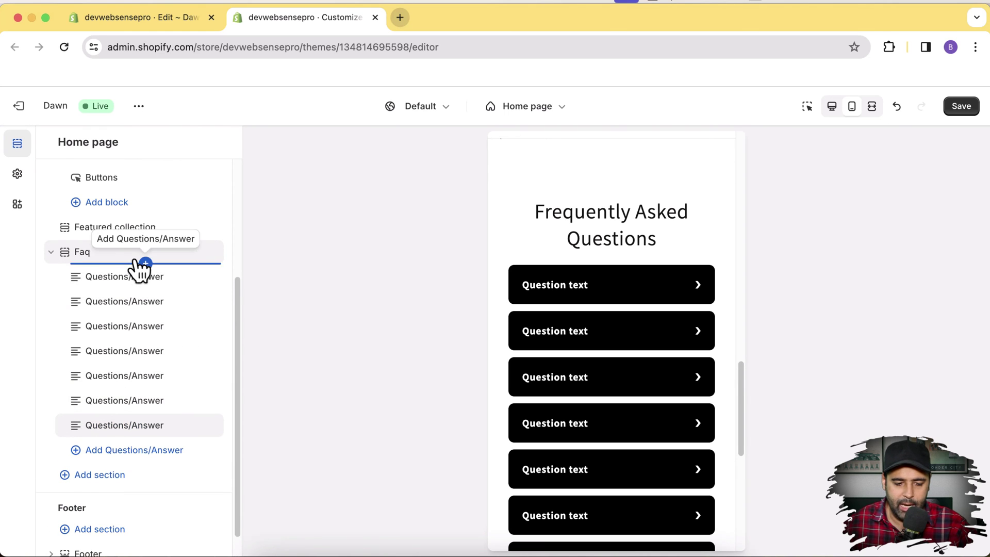
left_click(138, 265)
left_click(111, 255)
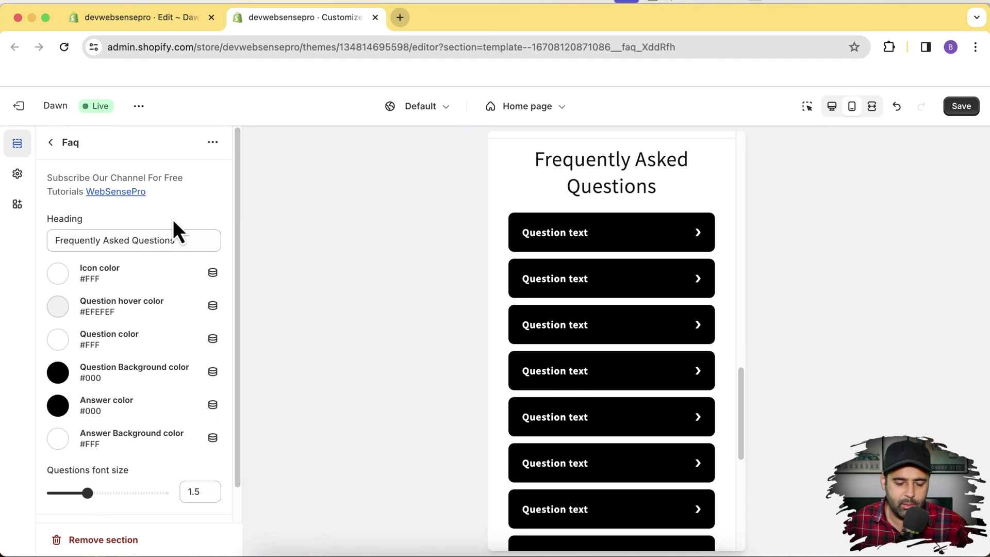
scroll(172, 309, "down", 1)
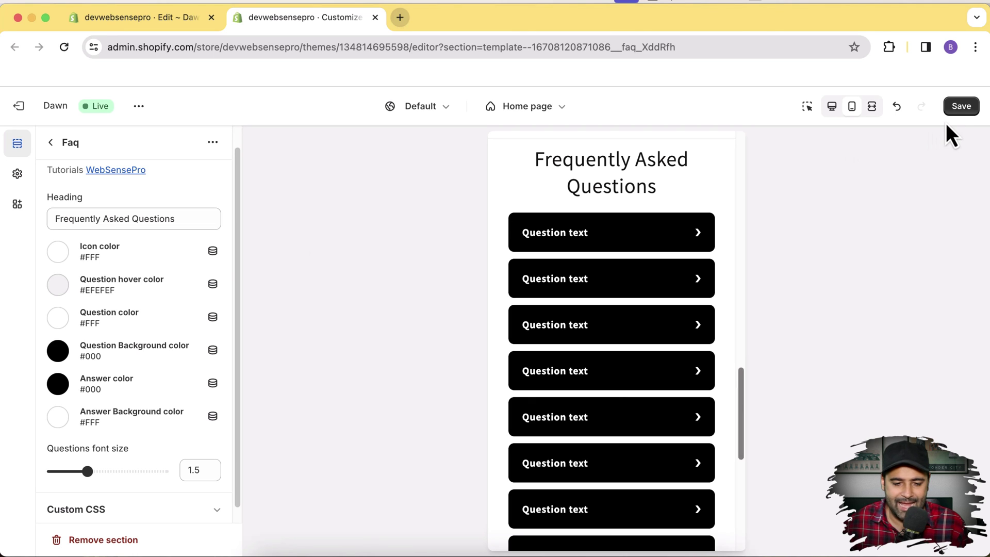
- Switch the store preview to desktop width
left_click(831, 106)
scroll(619, 356, "up", 3)
scroll(619, 356, "up", 5)
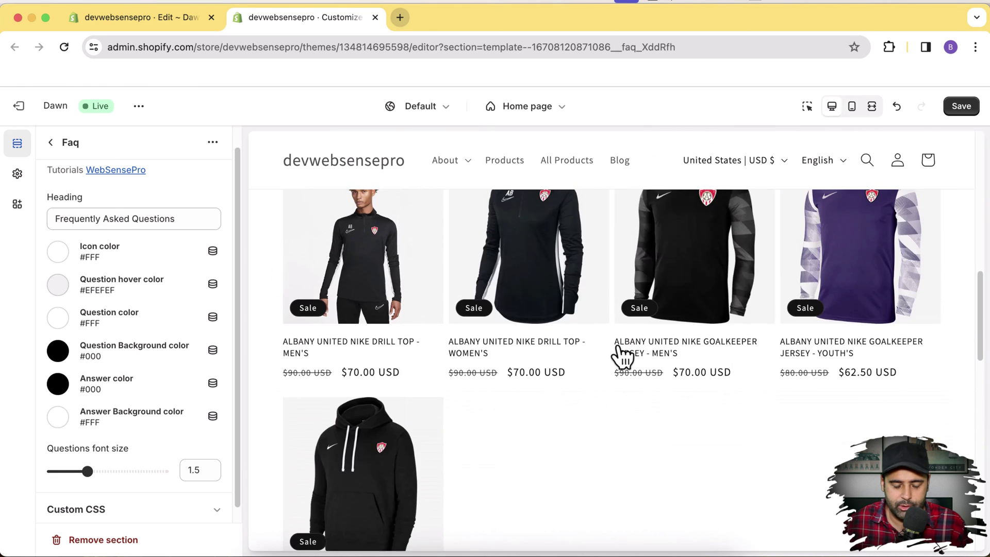
scroll(603, 294, "down", 5)
scroll(603, 294, "down", 2)
- Switch the editor to the Products > Default product template and scroll to Add section
left_click(548, 109)
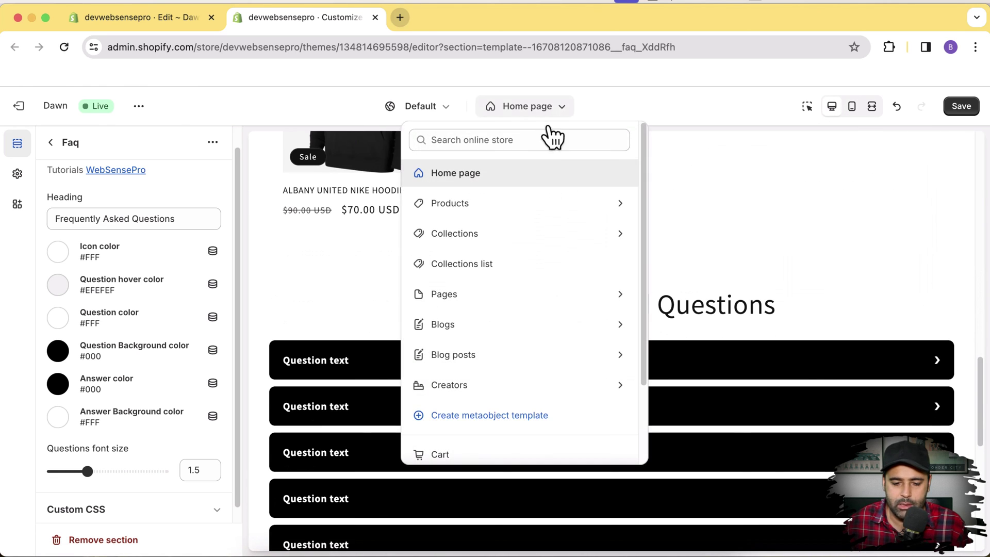
left_click(545, 204)
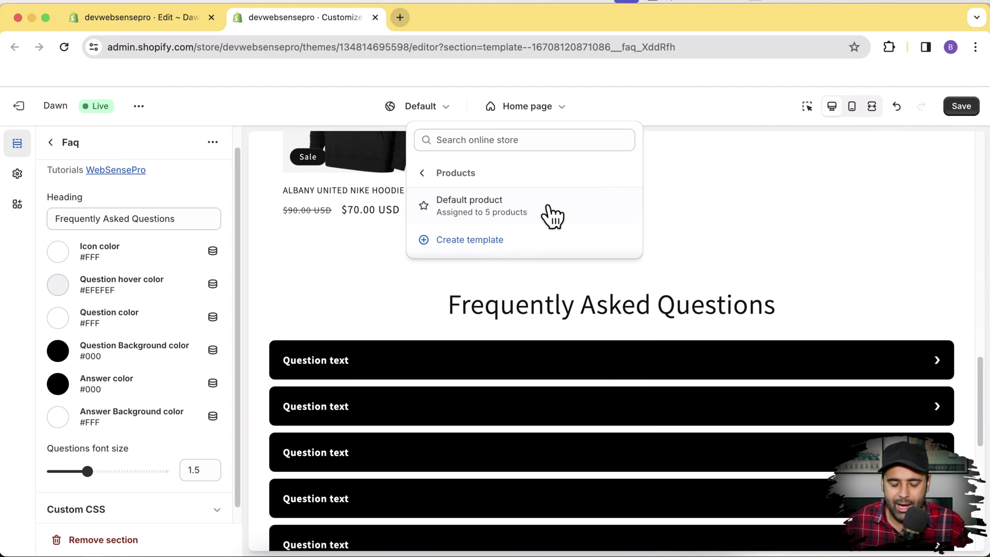
left_click(563, 215)
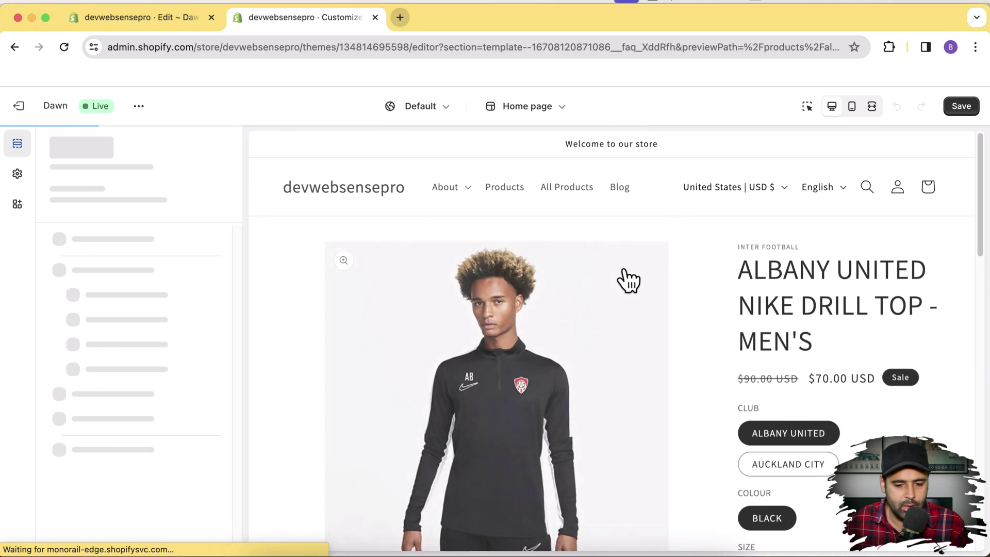
scroll(845, 221, "down", 2)
scroll(845, 221, "down", 5)
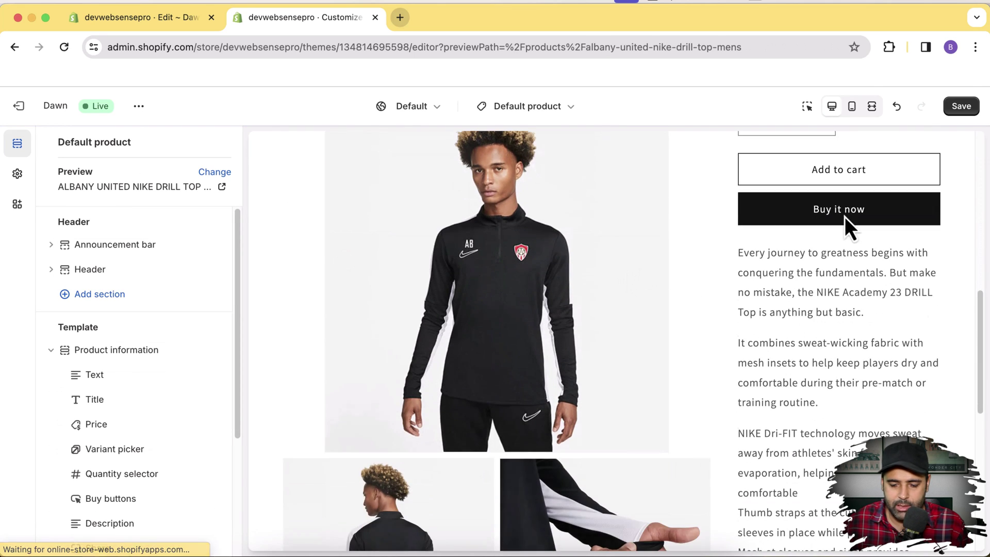
scroll(845, 221, "down", 5)
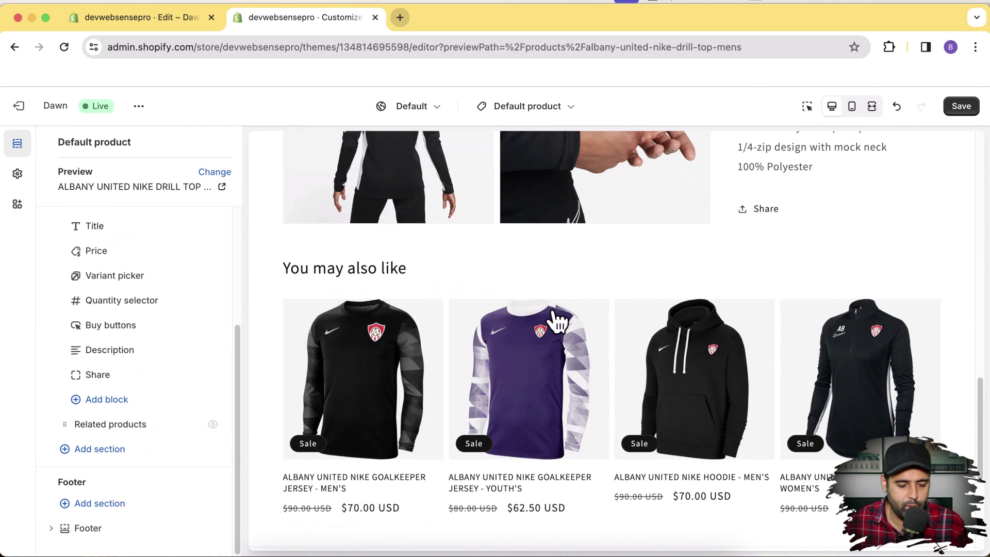
- Search 'f' and add the Faq section to the Default product template
left_click(119, 454)
mouse_move(313, 351)
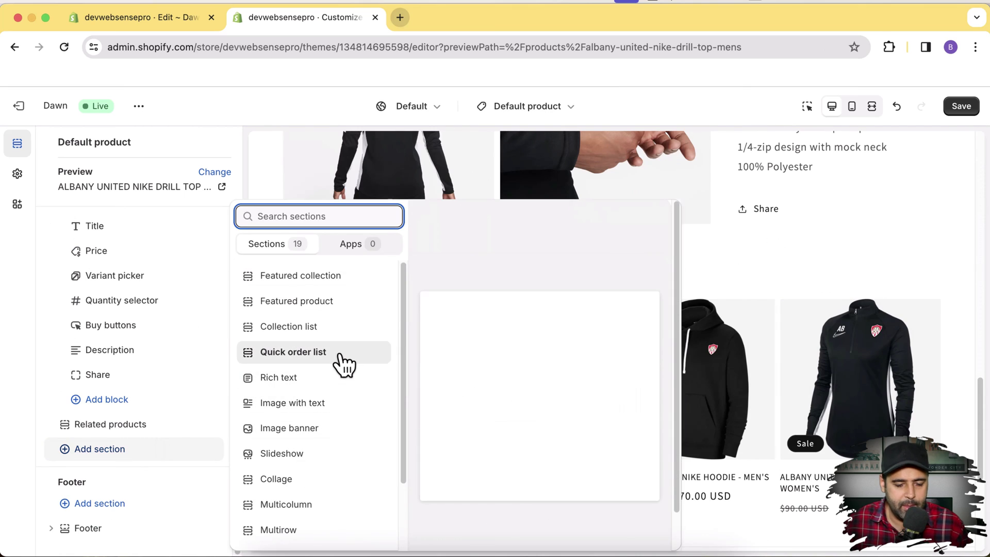
type("faq")
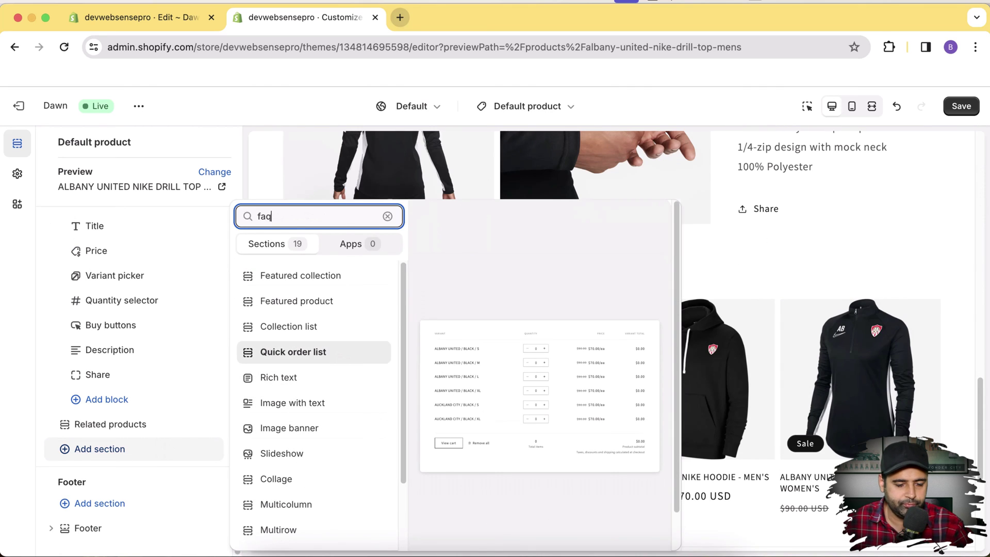
left_click(317, 278)
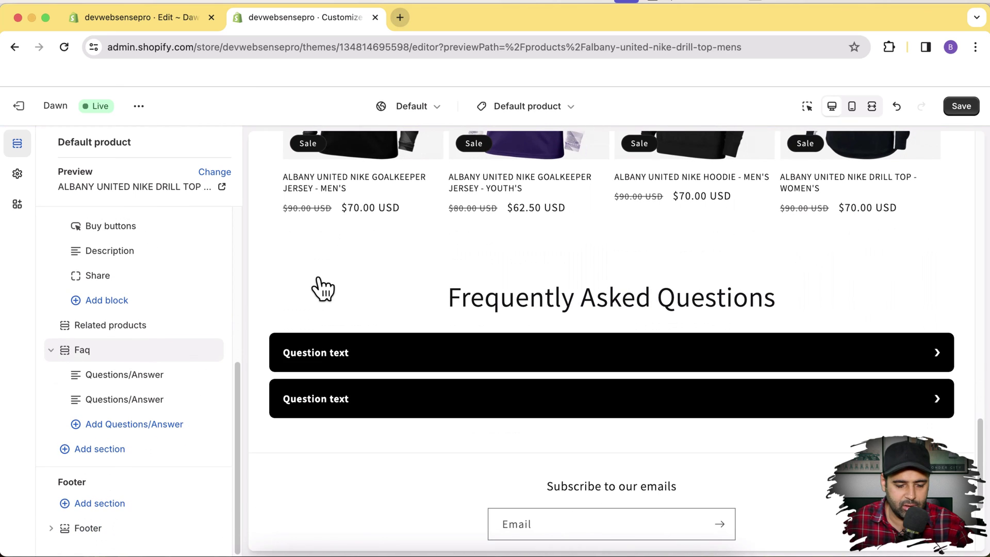
- Add two more FAQ question blocks for four total, undoing an accidental deletion
left_click(140, 434)
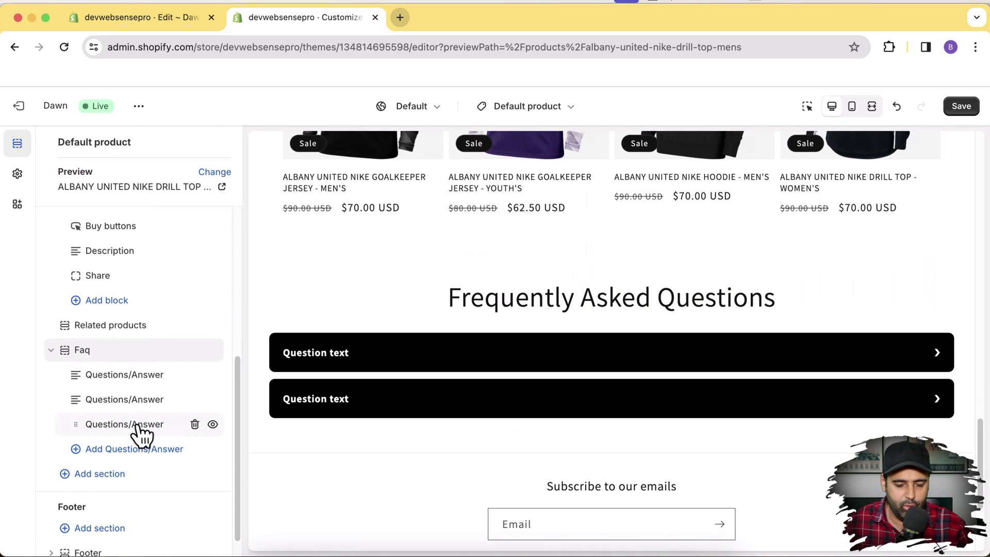
left_click(141, 436)
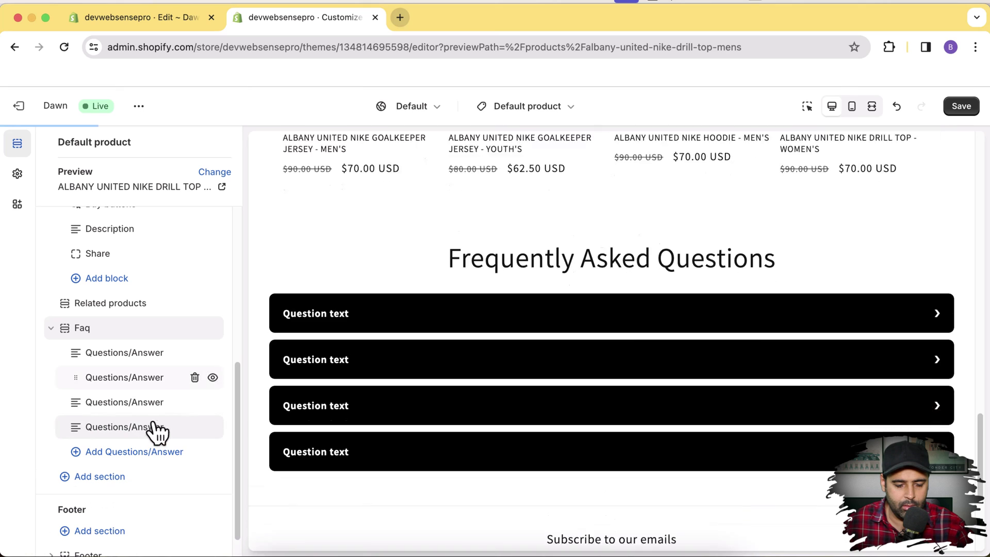
left_click(194, 402)
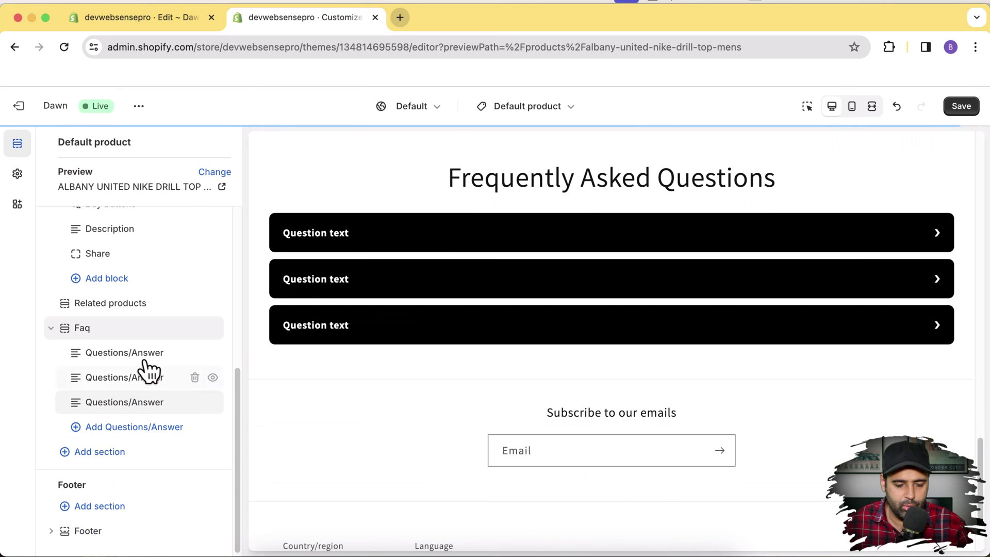
key("super+z")
- Replace one question's placeholder answer with 'A' and return to the product section list
left_click(128, 353)
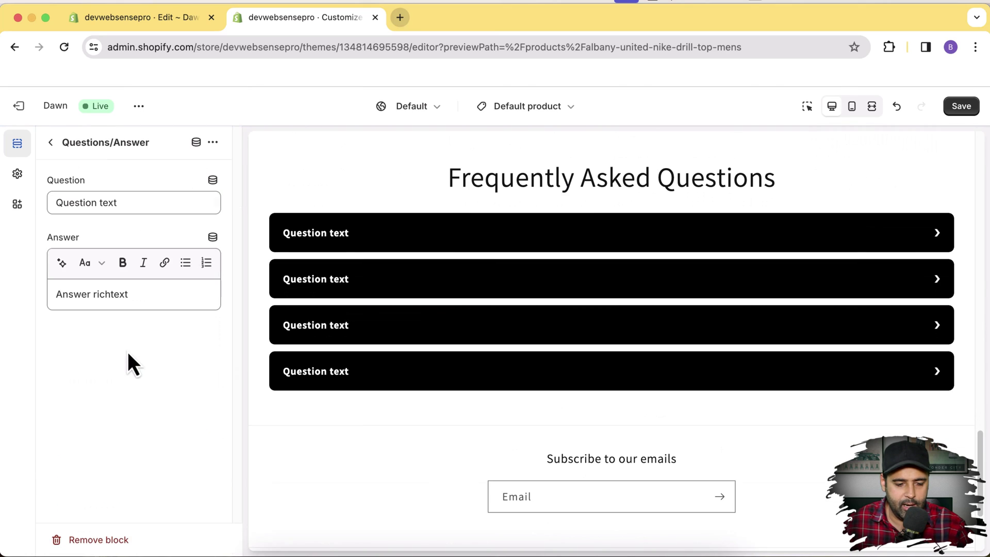
triple_click(141, 294)
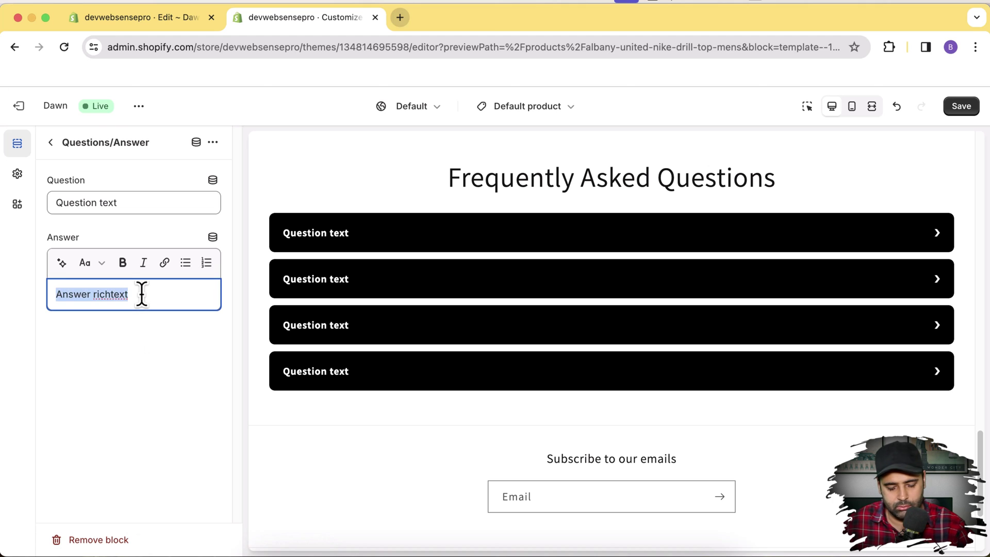
type("A")
left_click(139, 362)
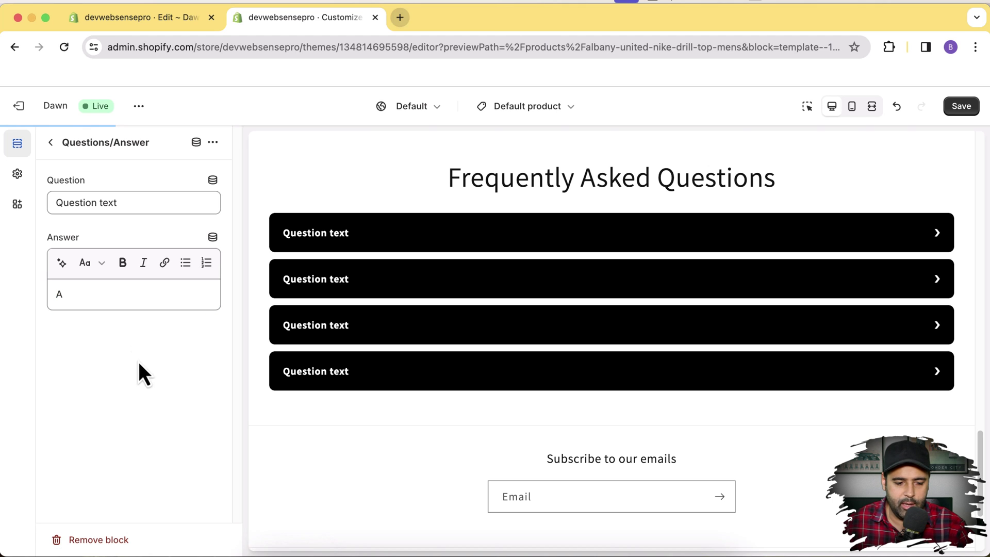
left_click(50, 143)
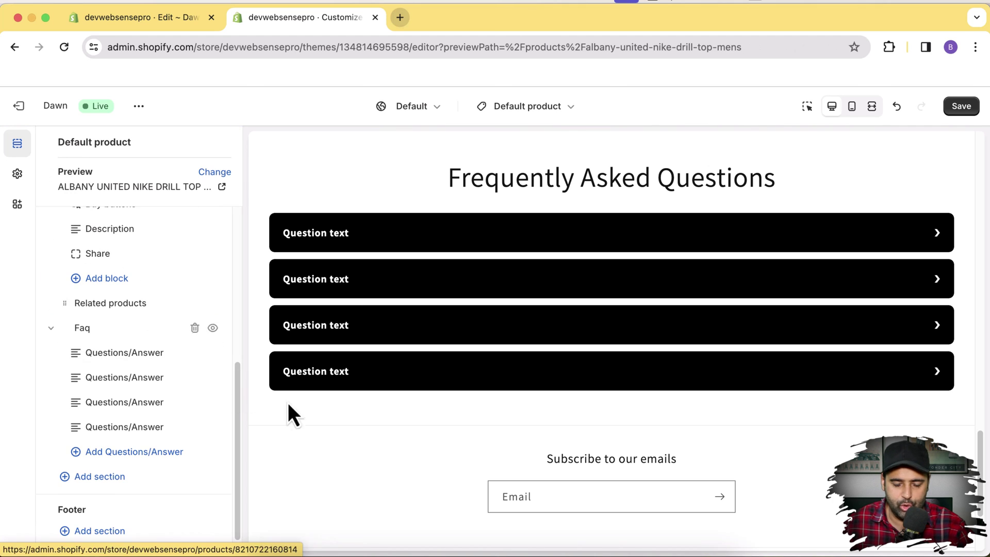